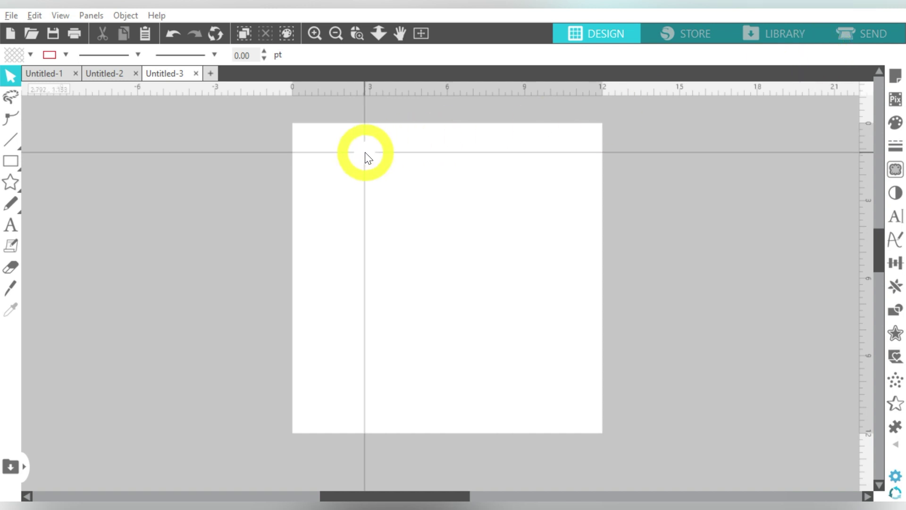
Merge Spiderwebdark1.png from the Downloads folder into the design and select it
{"action": "left_click", "coordinate": [11, 16]}
{"action": "left_click", "coordinate": [38, 109]}
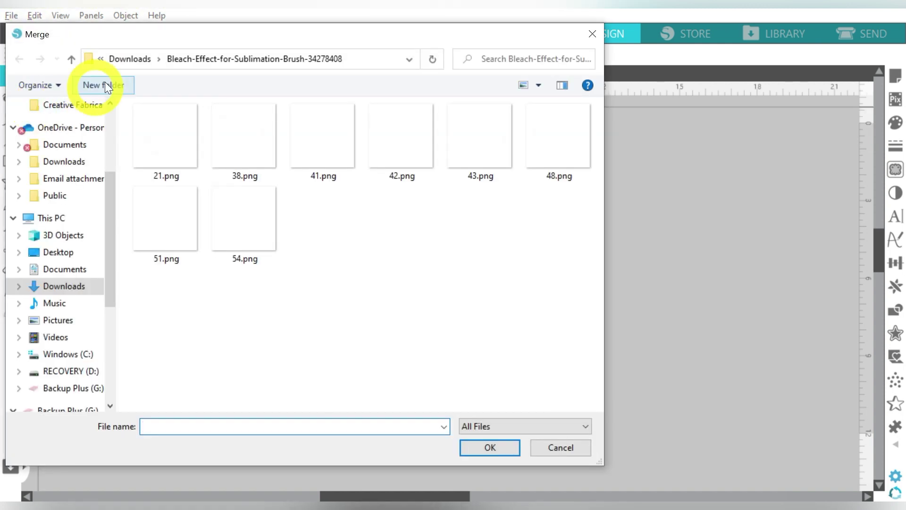
{"action": "left_click", "coordinate": [139, 60]}
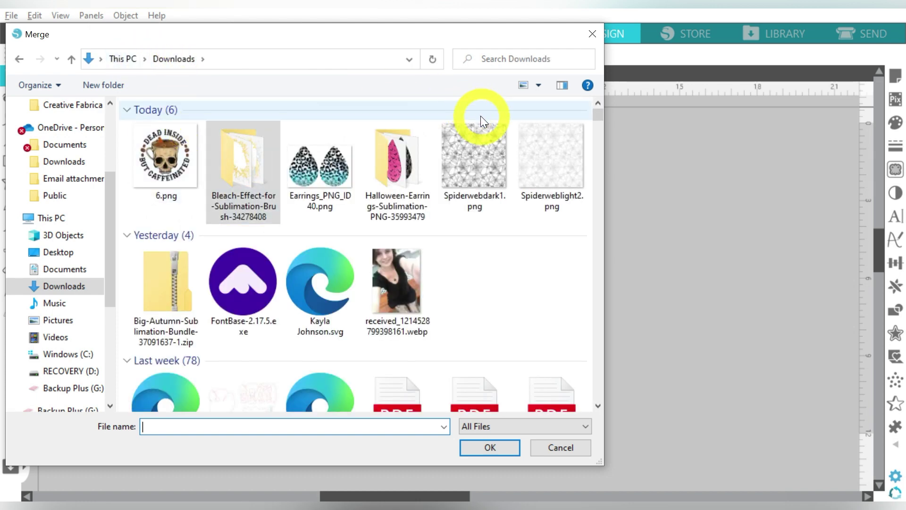
{"action": "left_click", "coordinate": [475, 145]}
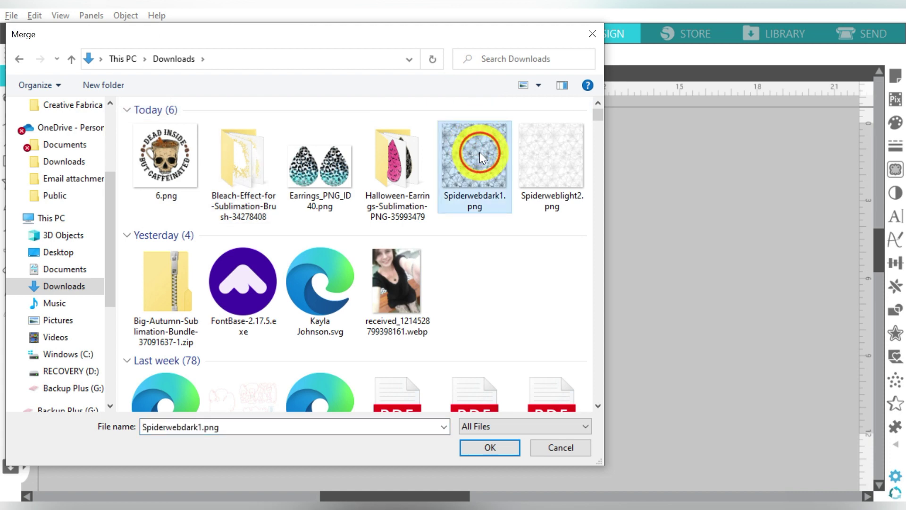
{"action": "double_click", "coordinate": [480, 152]}
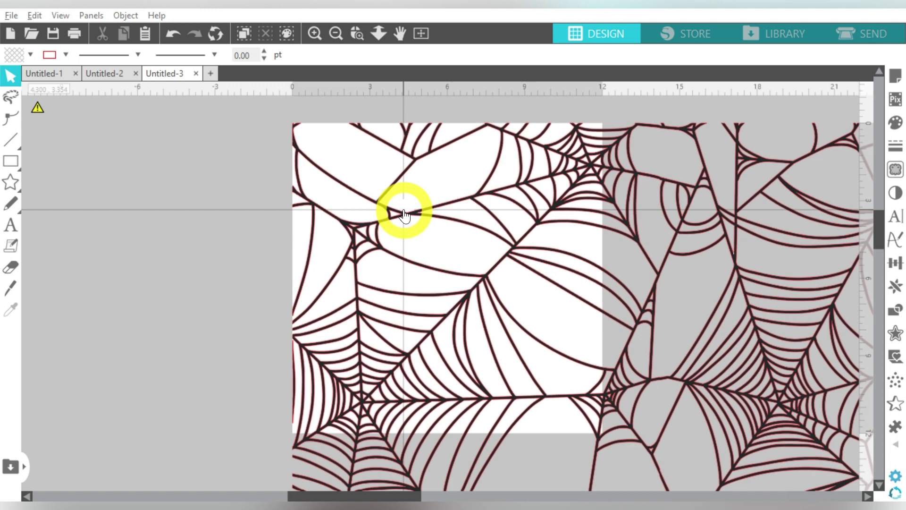
{"action": "left_click", "coordinate": [404, 214]}
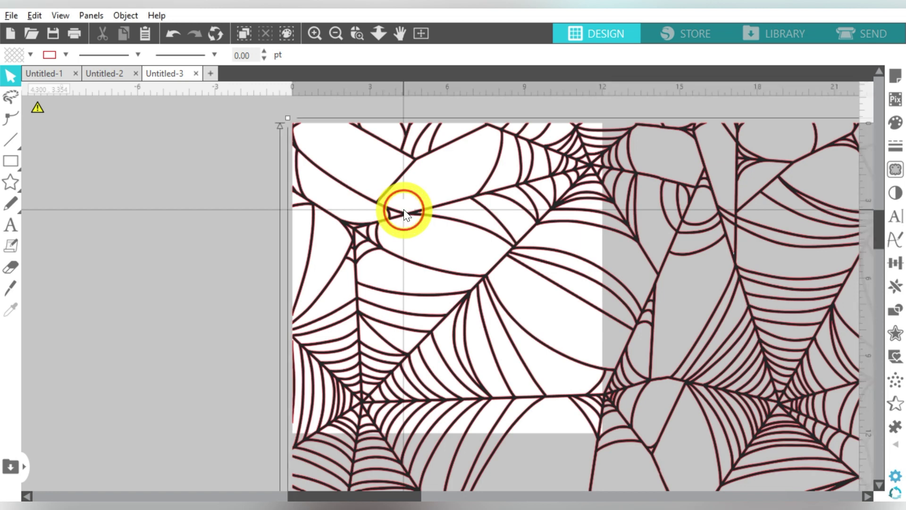
Change the spider-web image's line colour from red to black
{"action": "left_click", "coordinate": [66, 55]}
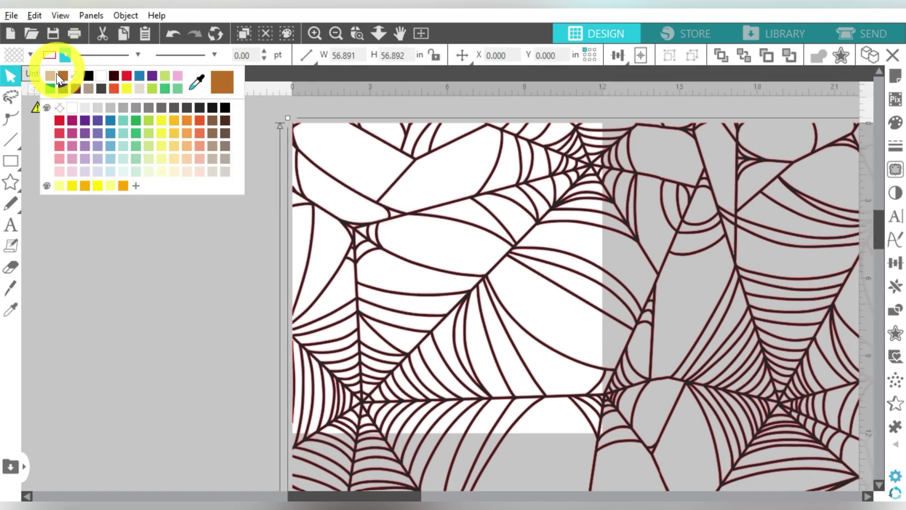
{"action": "left_click", "coordinate": [88, 76]}
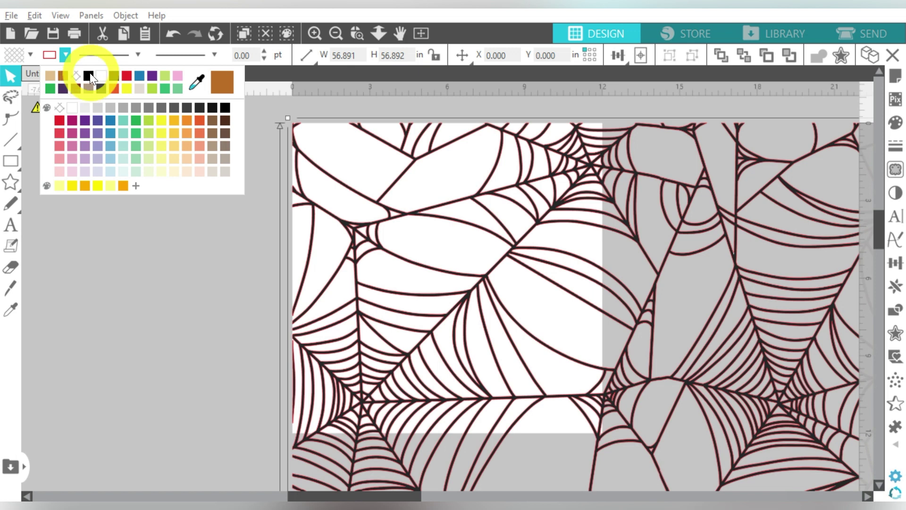
{"action": "left_click", "coordinate": [87, 75]}
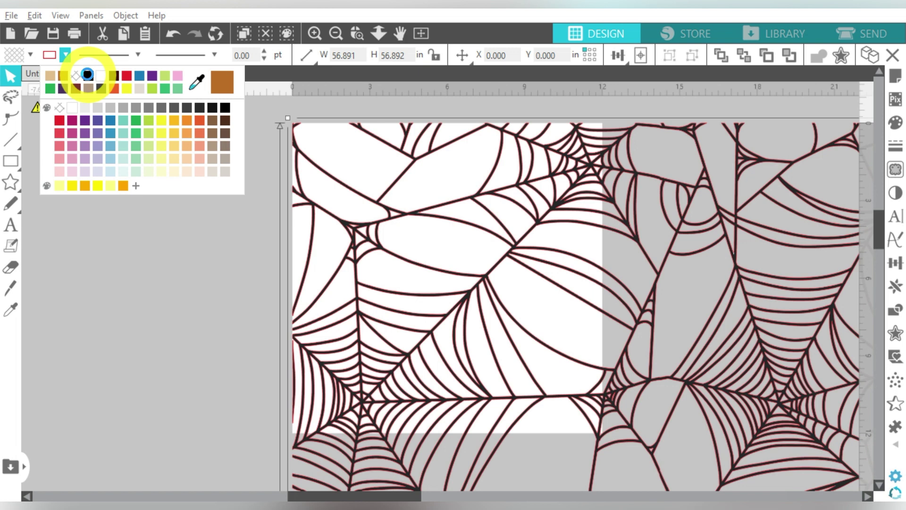
{"action": "left_click", "coordinate": [87, 74]}
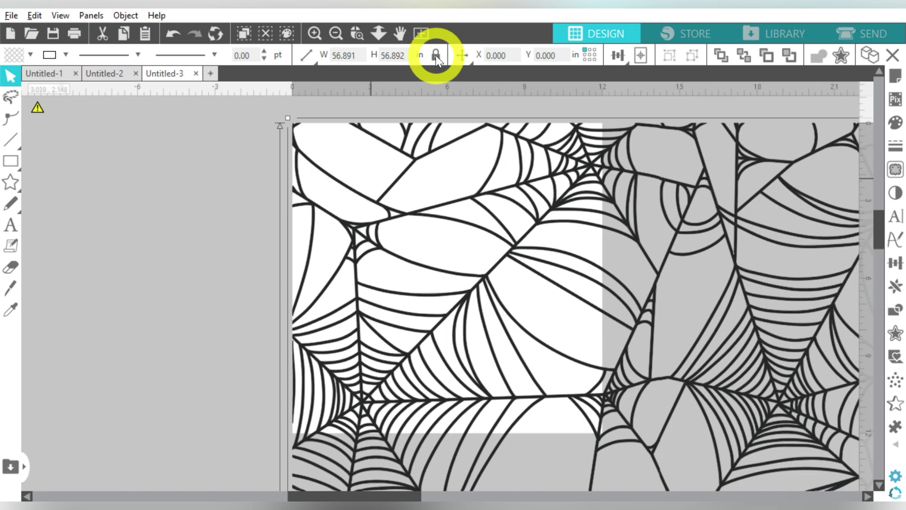
Resize the web to 9.3 in high (9.300 in square) and centre it on the page
{"action": "left_click", "coordinate": [392, 51]}
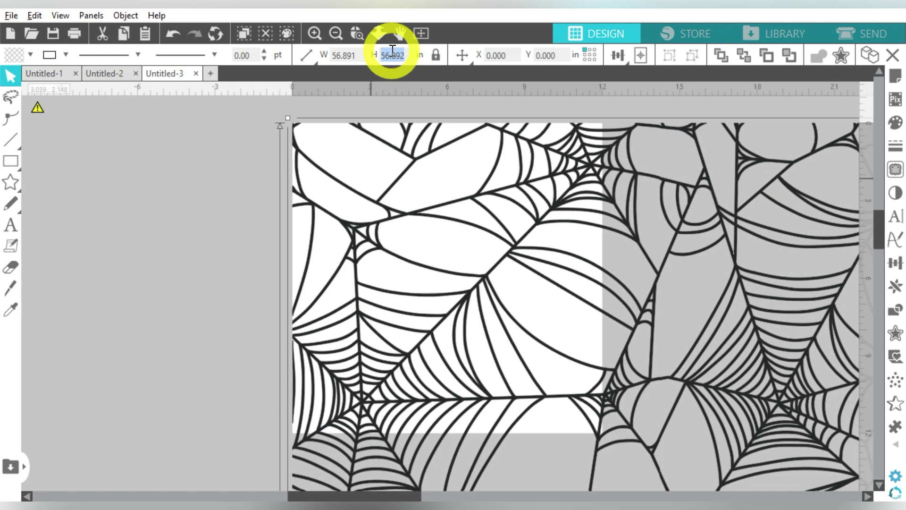
{"action": "type", "text": "9.3"}
{"action": "key", "text": "Return"}
{"action": "key", "text": "Delete"}
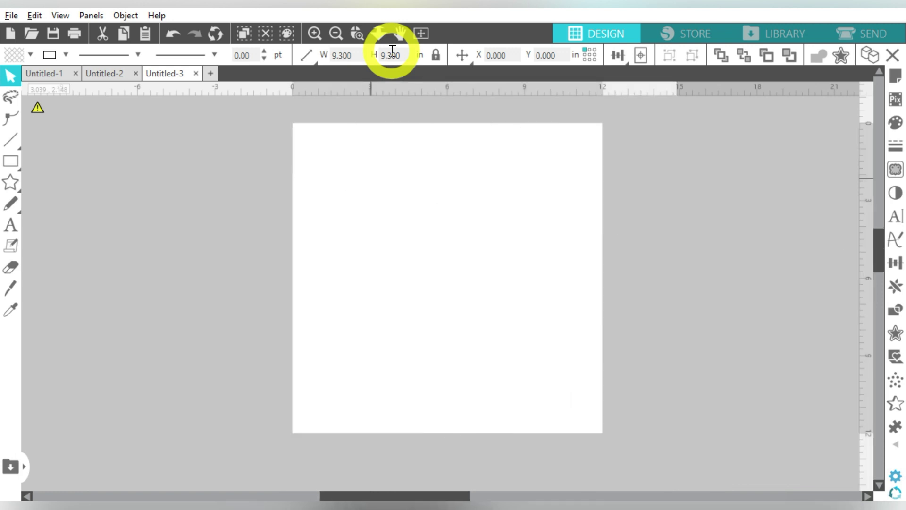
{"action": "left_click", "coordinate": [641, 56]}
{"action": "left_click", "coordinate": [640, 55]}
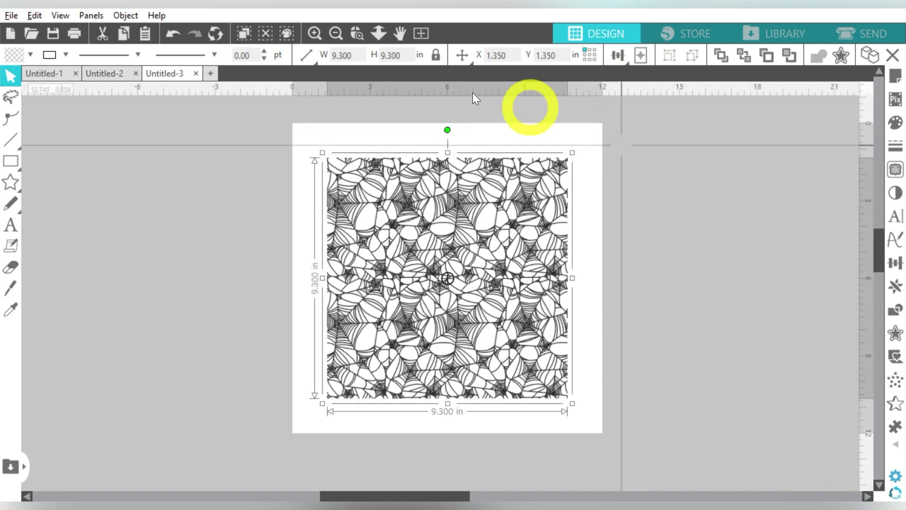
Give the web pattern no fill, black lines and a 0.5 pt line width
{"action": "left_click", "coordinate": [66, 53]}
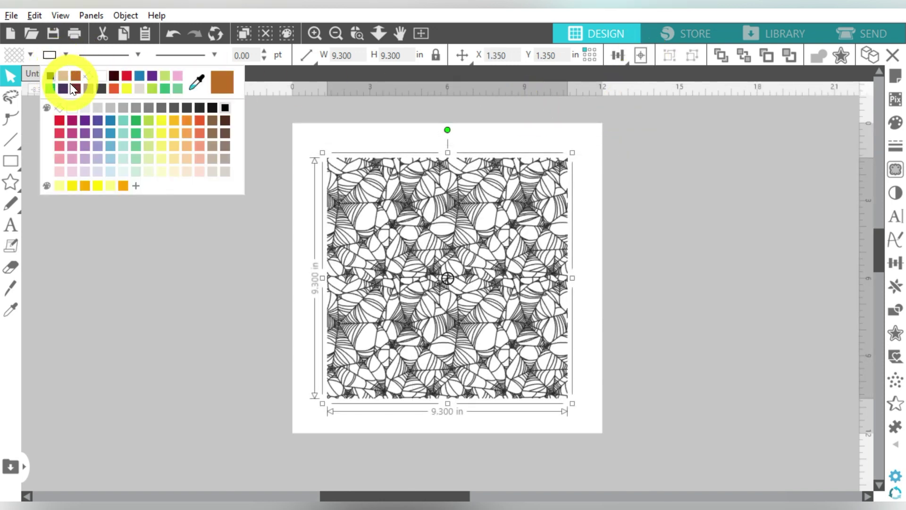
{"action": "left_click", "coordinate": [89, 75]}
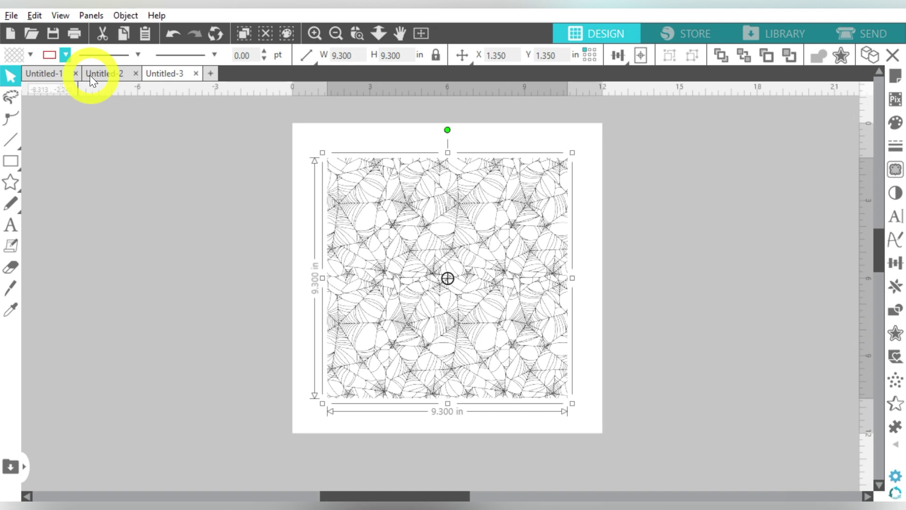
{"action": "left_click", "coordinate": [67, 55]}
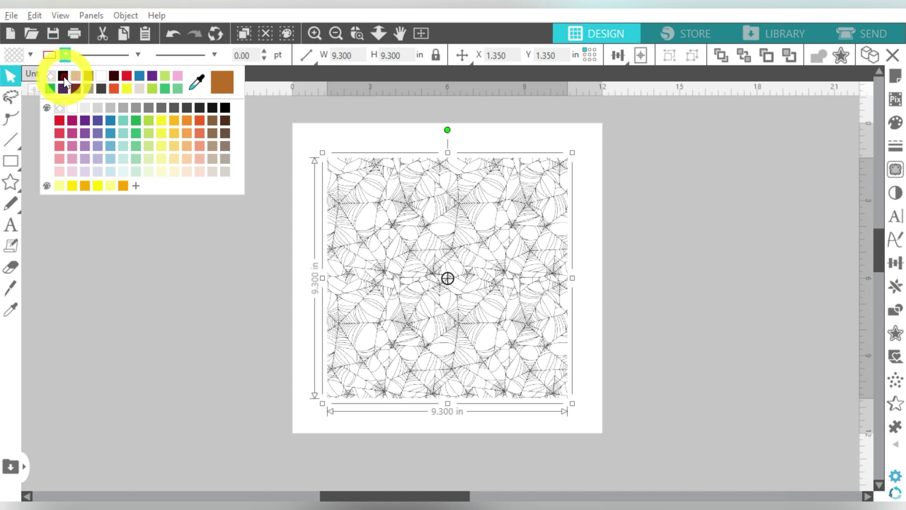
{"action": "left_click", "coordinate": [254, 55]}
{"action": "key", "text": "BackSpace"}
{"action": "key", "text": "BackSpace"}
{"action": "key", "text": "BackSpace"}
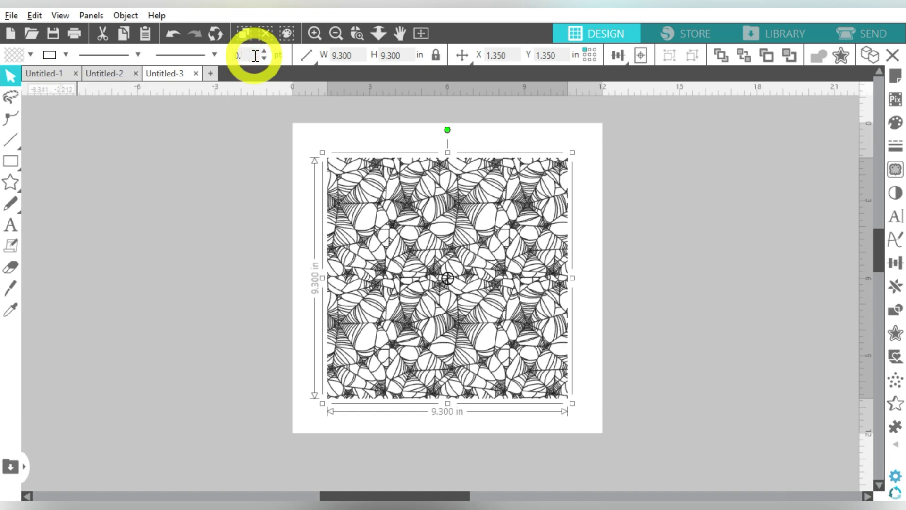
{"action": "type", "text": ".5"}
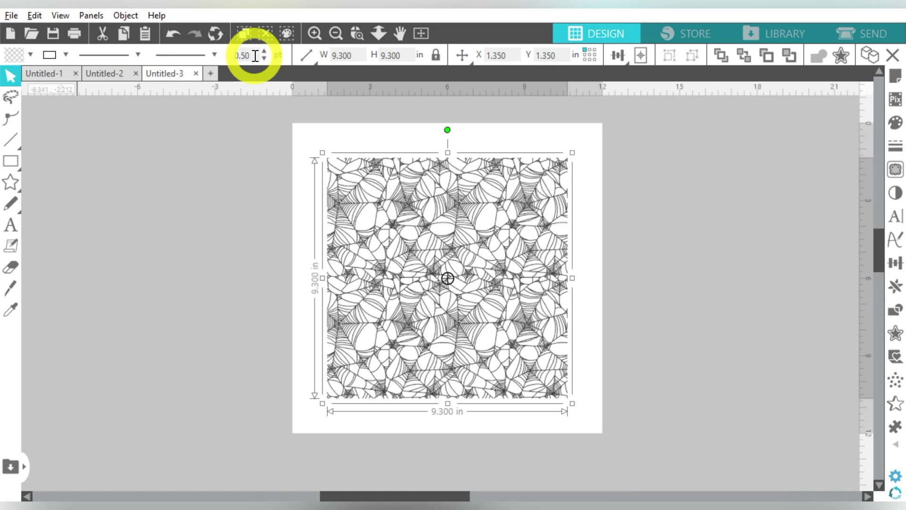
{"action": "left_click", "coordinate": [257, 133]}
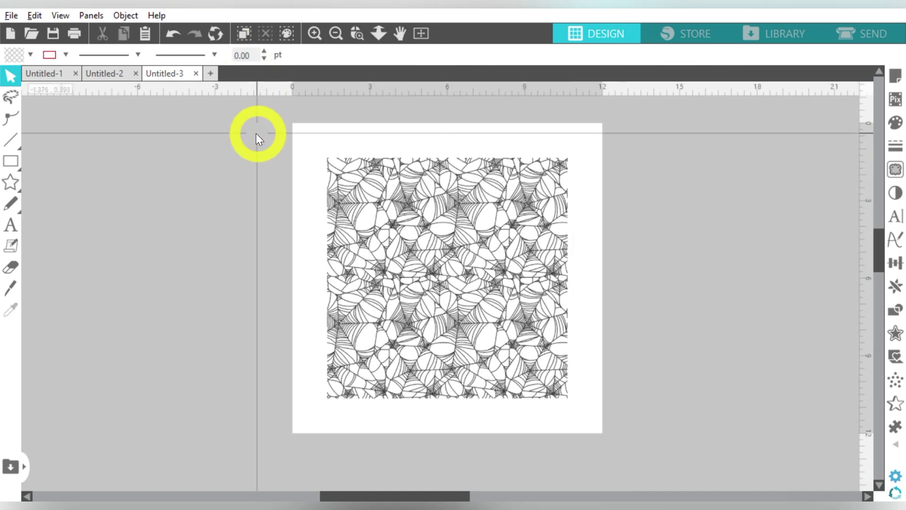
Draw a rectangle beside the page and set its height to 8.2 in
{"action": "mouse_move", "coordinate": [13, 159]}
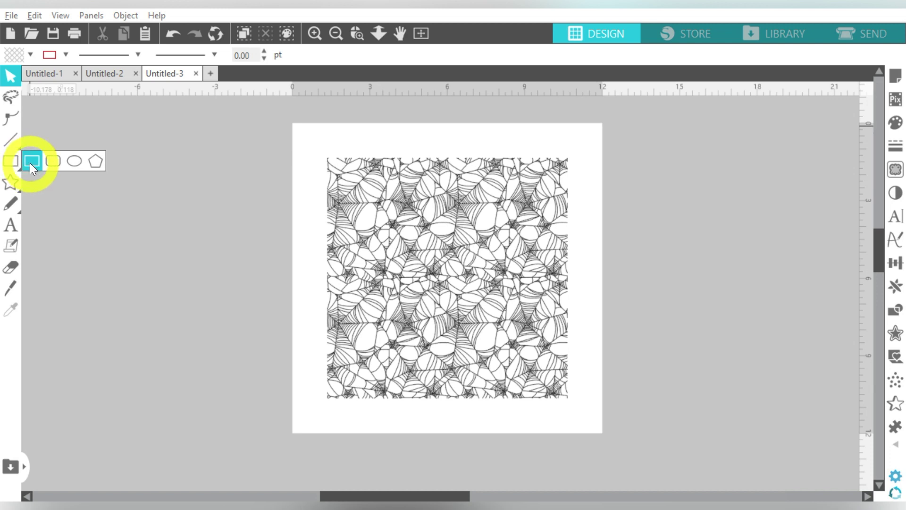
{"action": "left_click", "coordinate": [30, 163]}
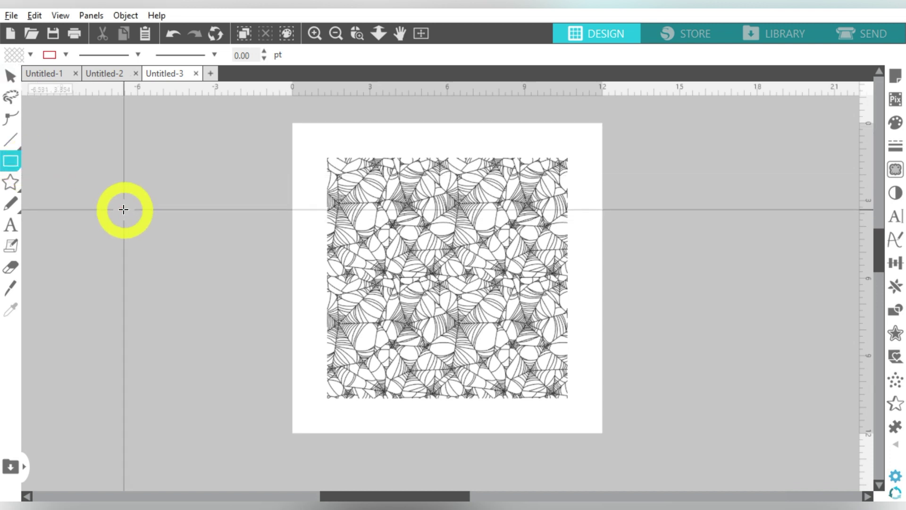
{"action": "left_click_drag", "start_coordinate": [123, 209], "coordinate": [231, 292]}
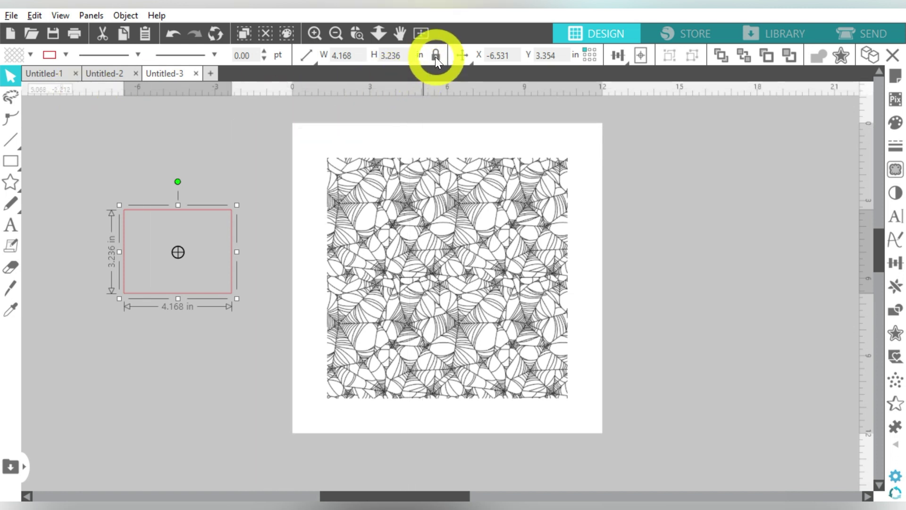
{"action": "left_click", "coordinate": [403, 55]}
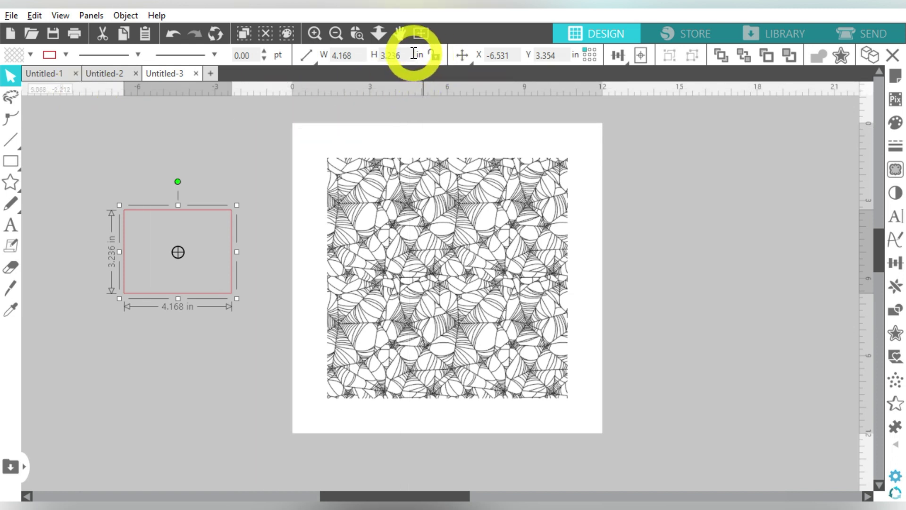
{"action": "type", "text": "3."}
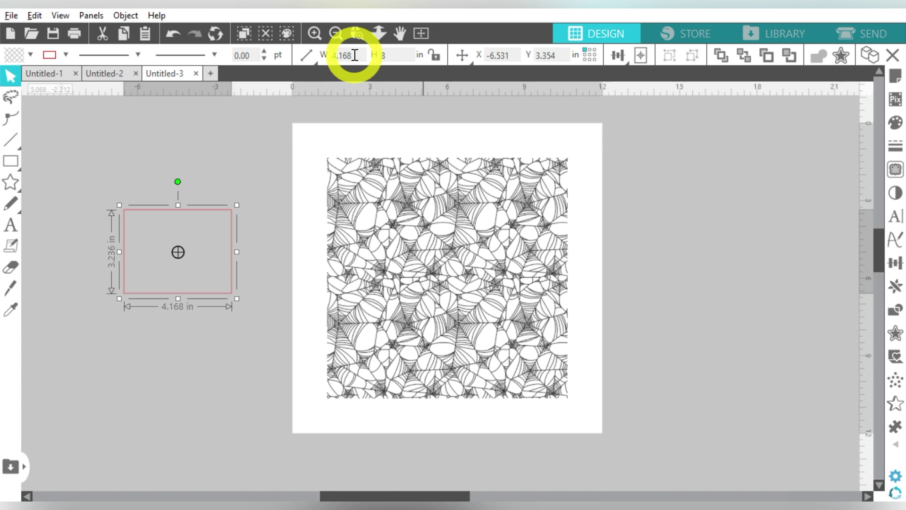
{"action": "key", "text": "BackSpace"}
{"action": "type", "text": "20"}
Make the rectangle 9.3 in wide, centre it, and select it with the web
{"action": "left_click", "coordinate": [355, 55]}
{"action": "type", "text": "9.3"}
{"action": "key", "text": "Return"}
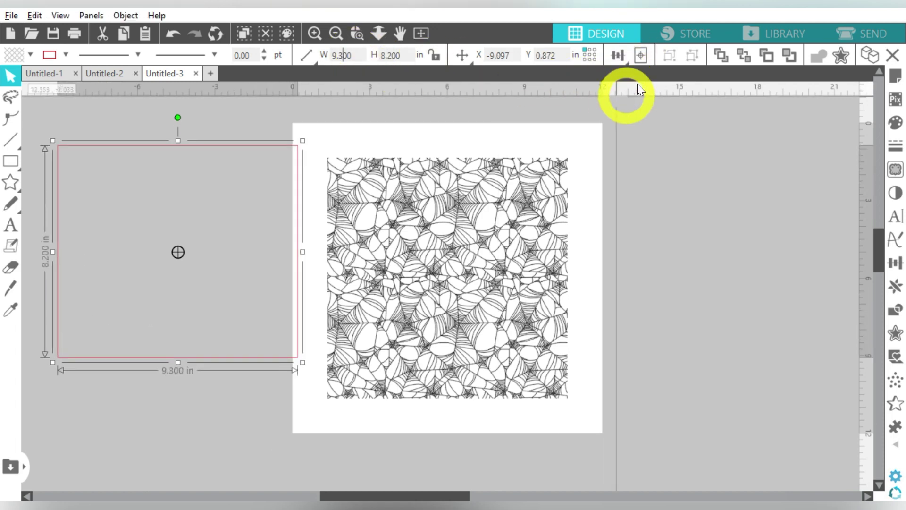
{"action": "left_click", "coordinate": [641, 58]}
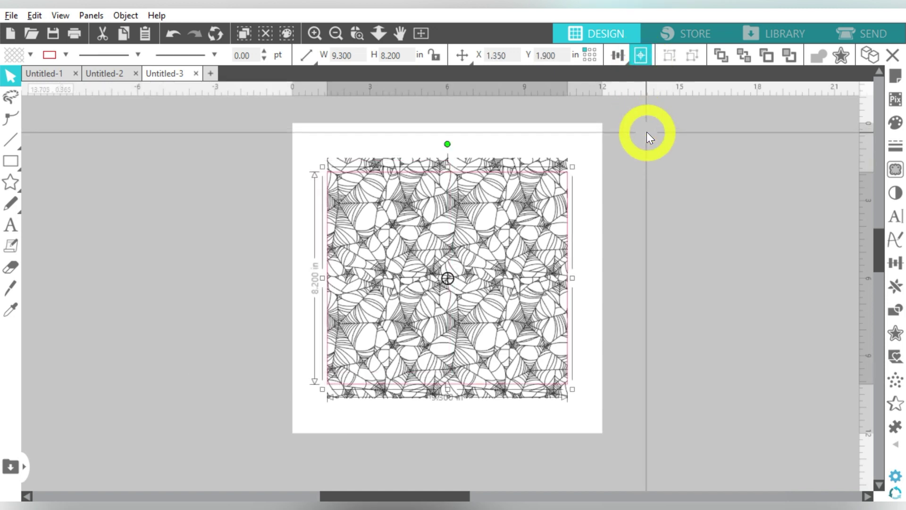
{"action": "left_click", "coordinate": [646, 132]}
{"action": "left_click_drag", "start_coordinate": [647, 132], "coordinate": [298, 424]}
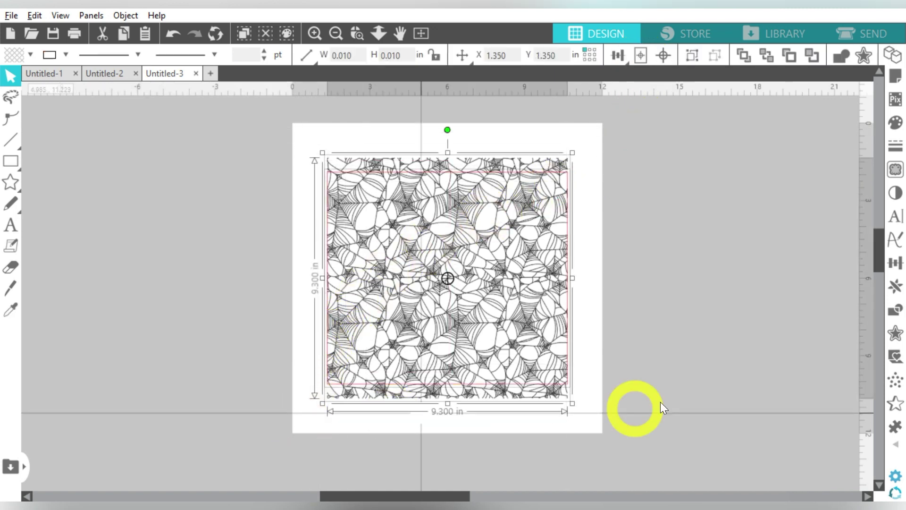
Crop the spiderweb pattern to the rectangle, leaving a 9.300 × 8.200 in web panel
{"action": "left_click", "coordinate": [897, 312]}
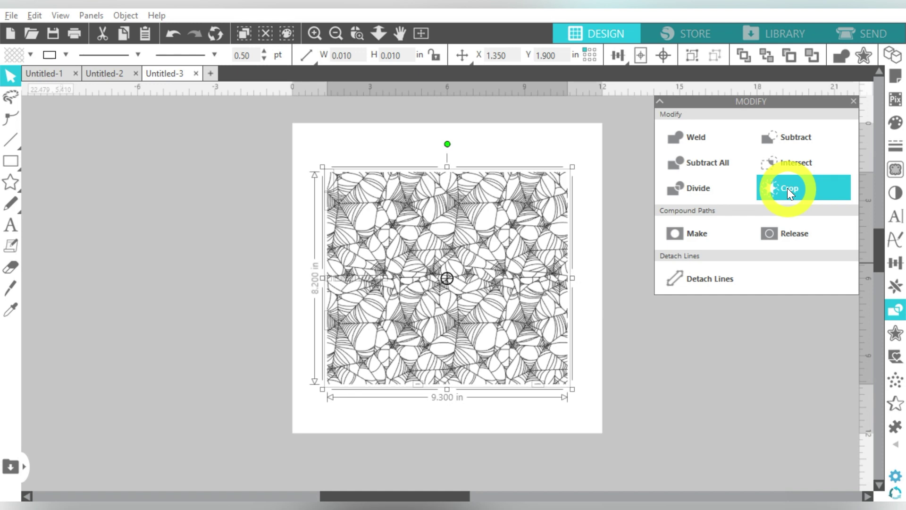
{"action": "left_click", "coordinate": [696, 53]}
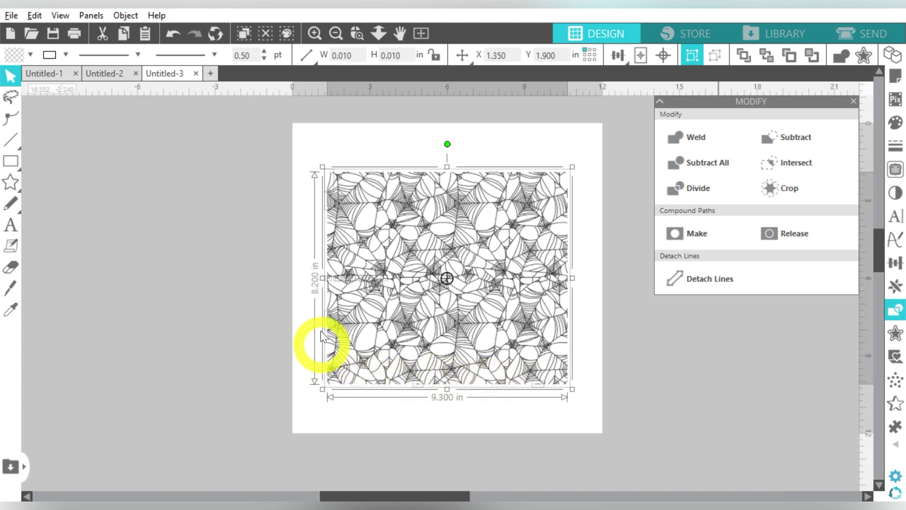
{"action": "left_click", "coordinate": [390, 150]}
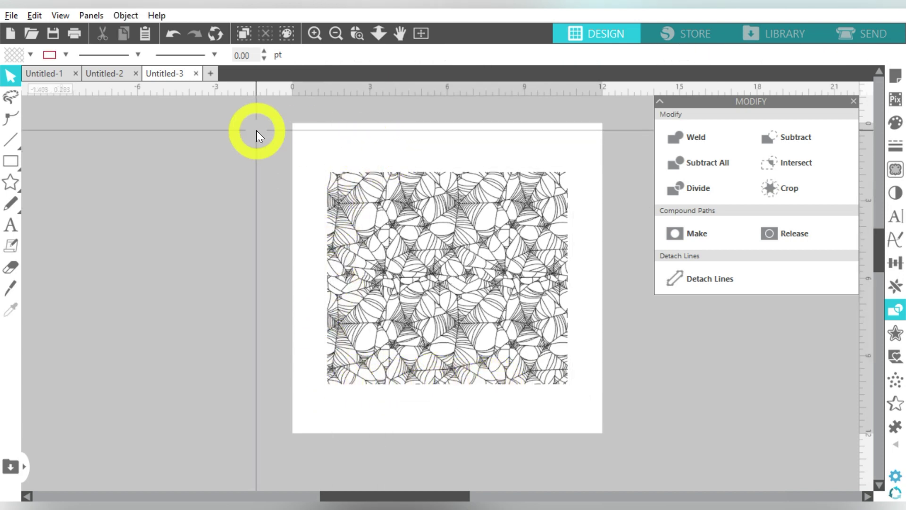
Merge the skull coffee graphic 6.png into the design and select it
{"action": "left_click", "coordinate": [11, 15]}
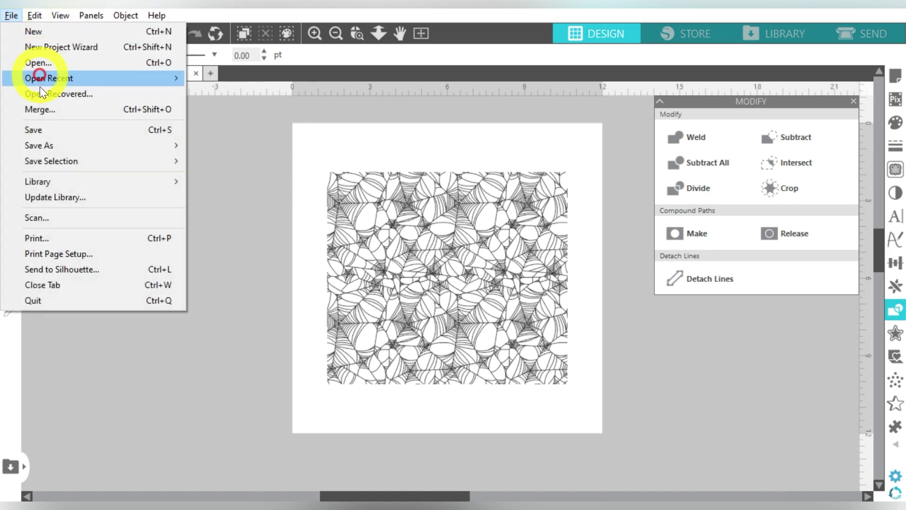
{"action": "left_click", "coordinate": [41, 109]}
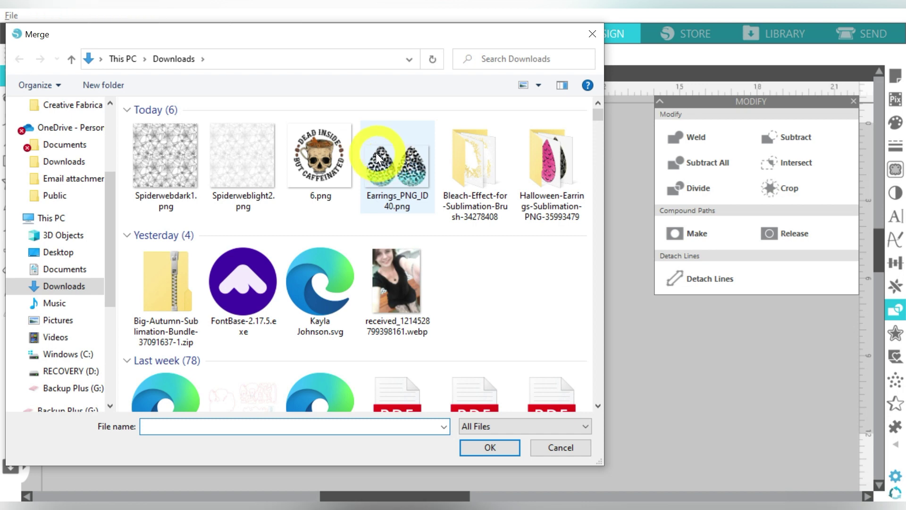
{"action": "double_click", "coordinate": [310, 138]}
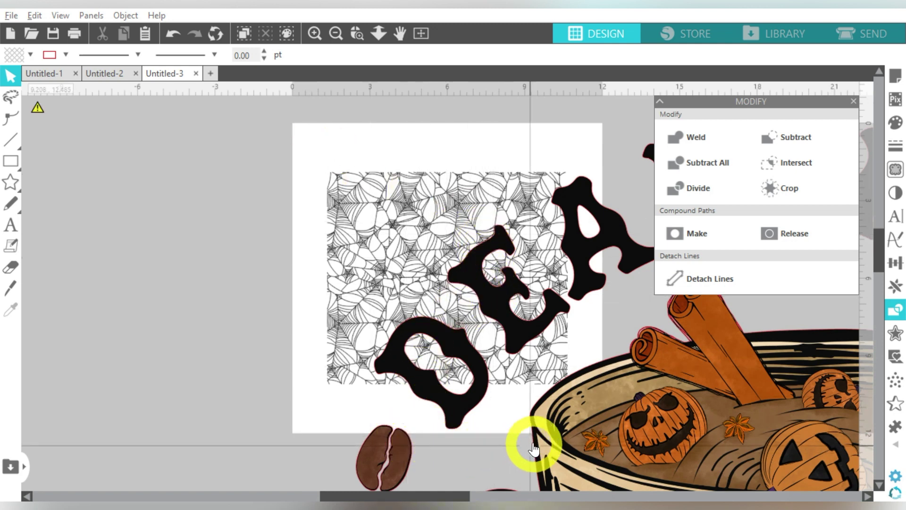
{"action": "left_click", "coordinate": [460, 354]}
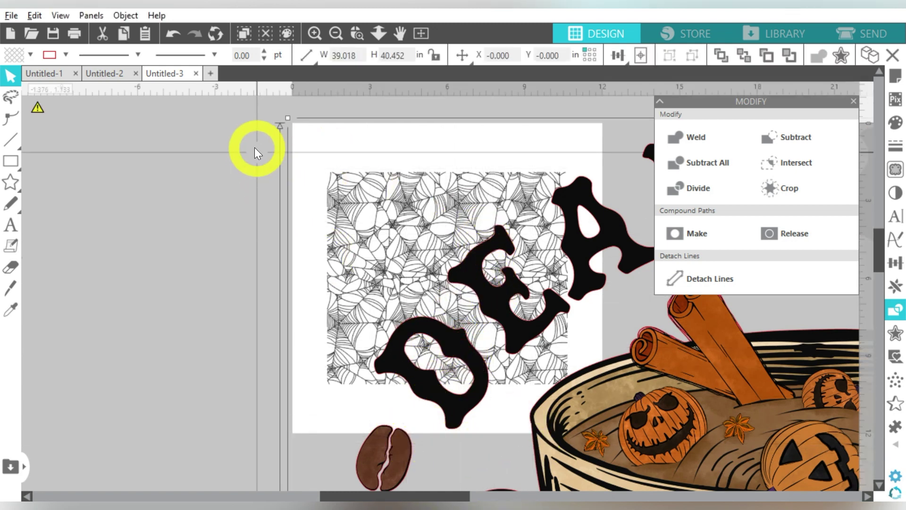
Remove the skull graphic's outline, scale it proportionally to 4 in wide, and centre it
{"action": "left_click", "coordinate": [65, 56]}
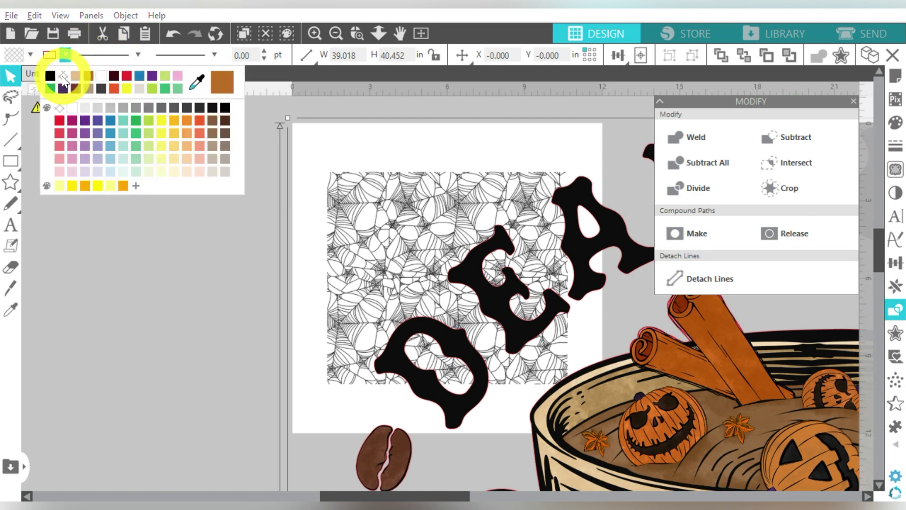
{"action": "left_click", "coordinate": [62, 75]}
{"action": "left_click", "coordinate": [435, 57]}
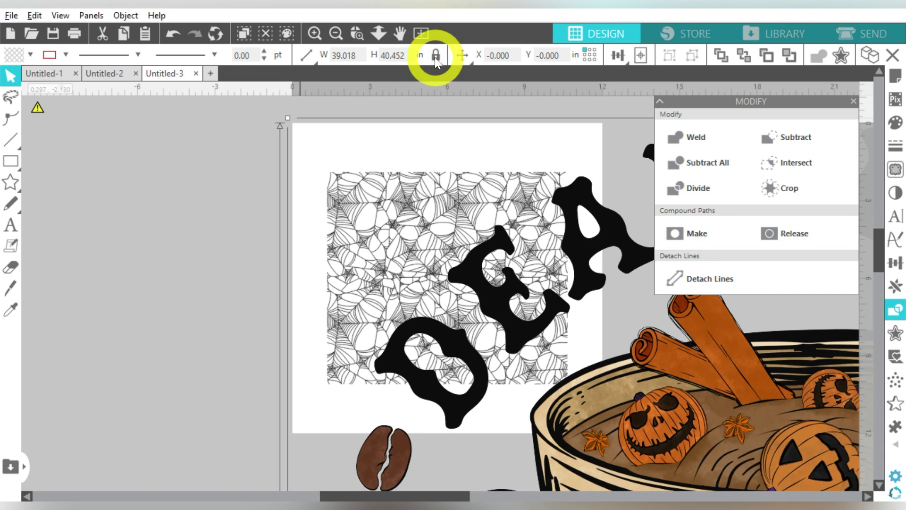
{"action": "double_click", "coordinate": [356, 55]}
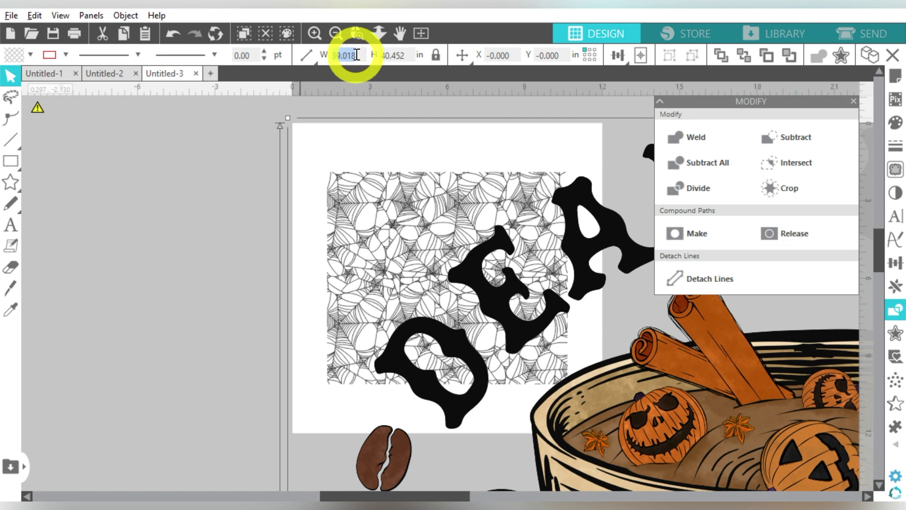
{"action": "type", "text": "4"}
{"action": "key", "text": "Return"}
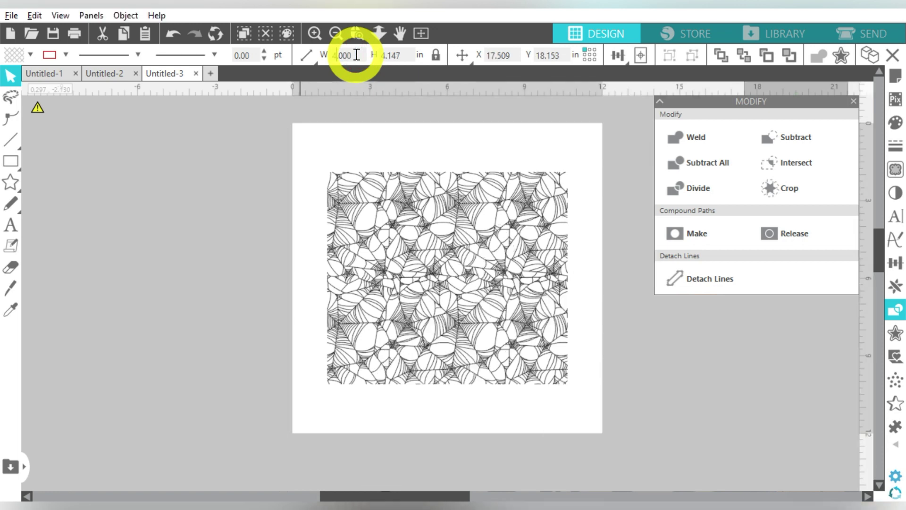
{"action": "left_click", "coordinate": [339, 55]}
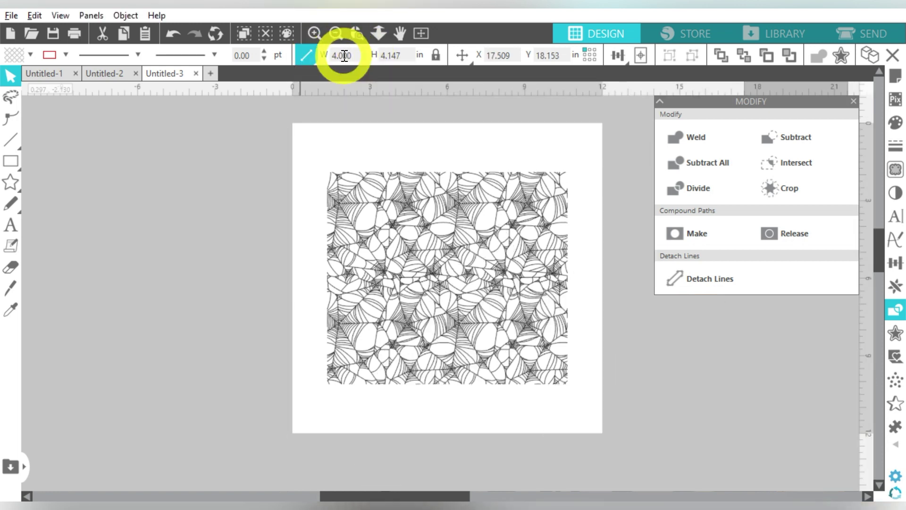
{"action": "left_click", "coordinate": [644, 57]}
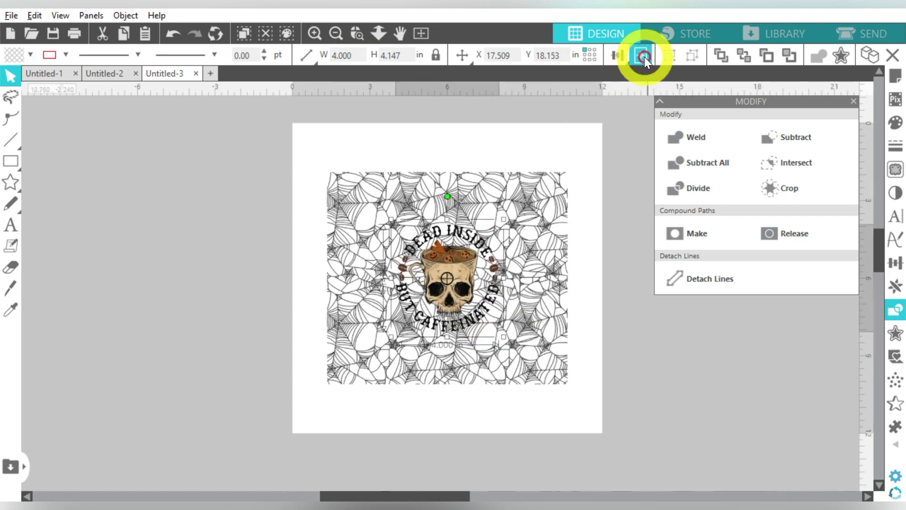
{"action": "left_click", "coordinate": [618, 145]}
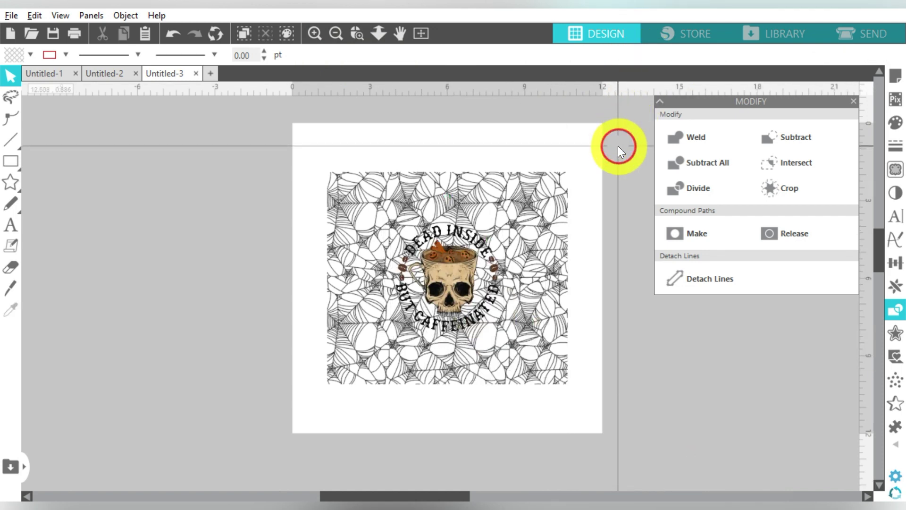
{"action": "left_click", "coordinate": [313, 33]}
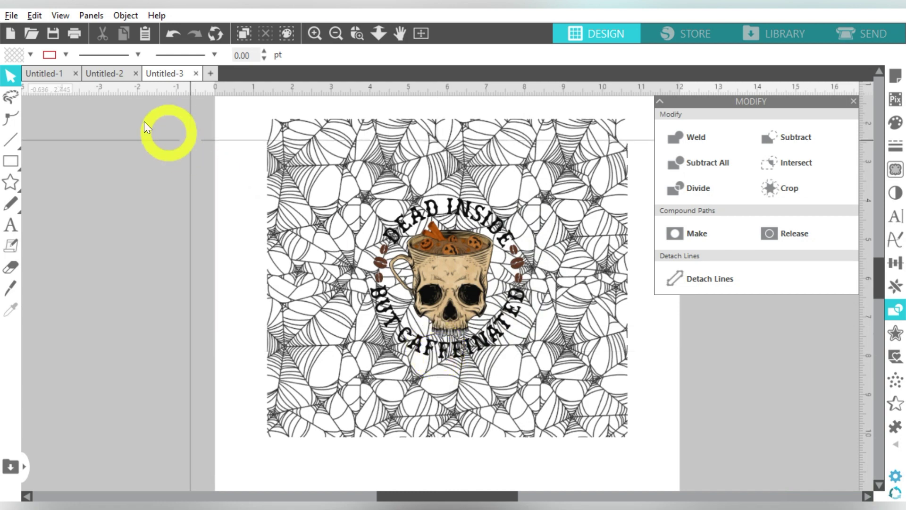
Merge 21.png from the Bleach-Effect folder in Downloads into the design
{"action": "left_click", "coordinate": [11, 15]}
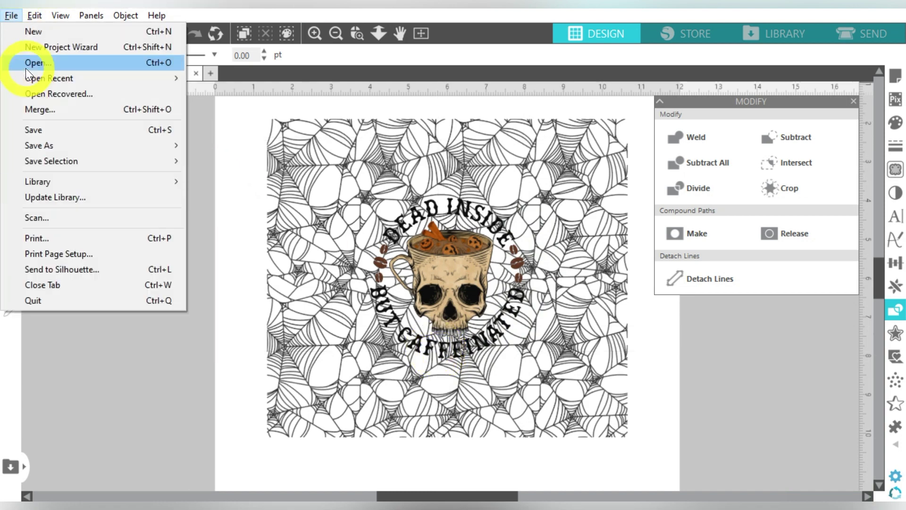
{"action": "left_click", "coordinate": [38, 110]}
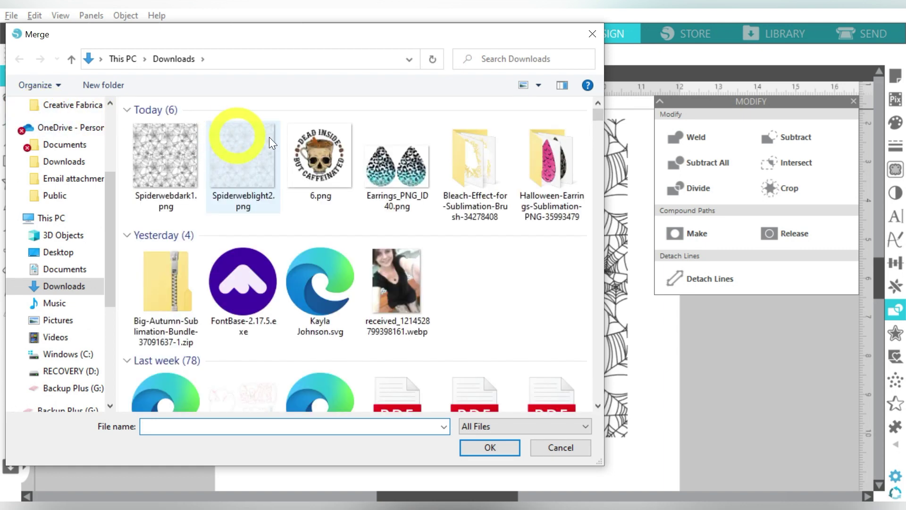
{"action": "double_click", "coordinate": [482, 158]}
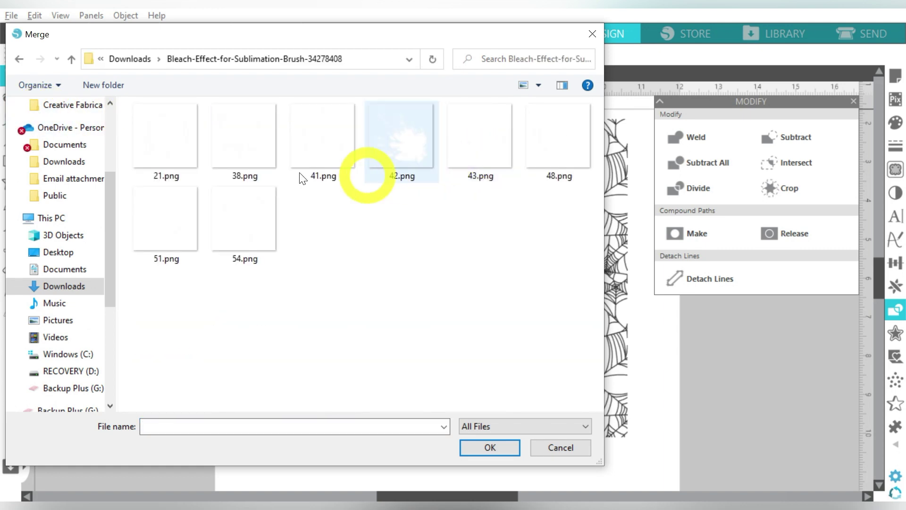
{"action": "double_click", "coordinate": [161, 142]}
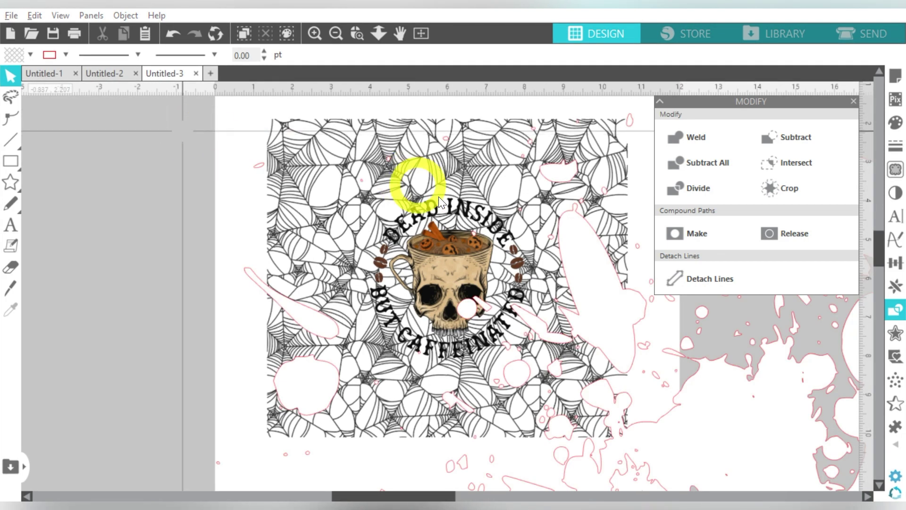
Move the bleach splash aside, remove its pink outline, and resize it to 5 in wide
{"action": "left_click_drag", "start_coordinate": [597, 302], "coordinate": [490, 296]}
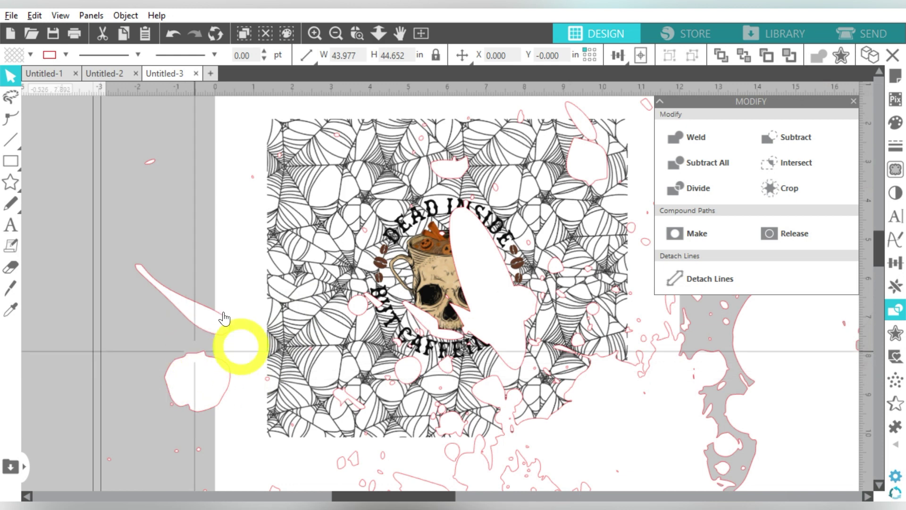
{"action": "left_click", "coordinate": [66, 54]}
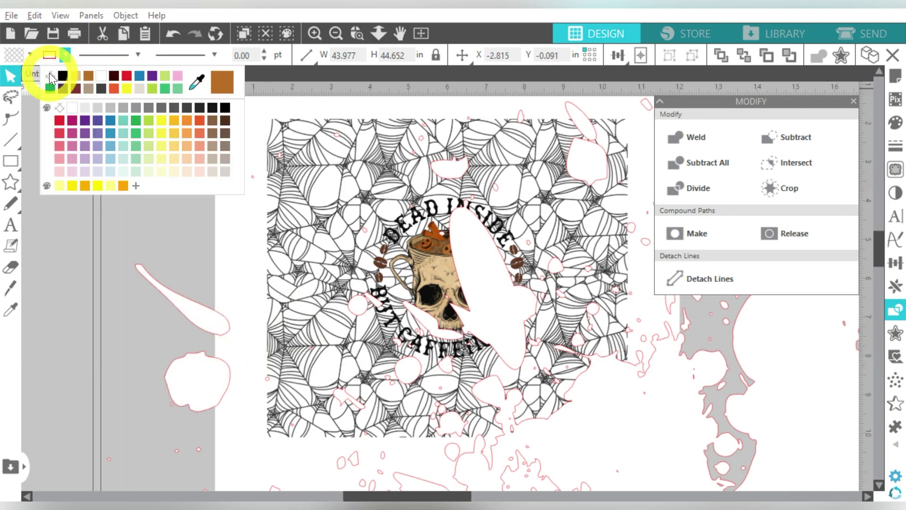
{"action": "left_click", "coordinate": [323, 72]}
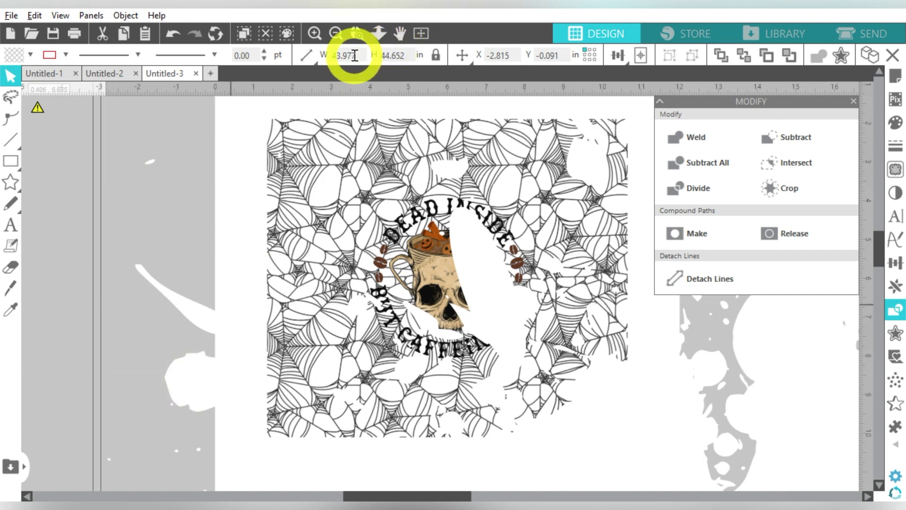
{"action": "double_click", "coordinate": [355, 56]}
{"action": "type", "text": "5"}
{"action": "key", "text": "Return"}
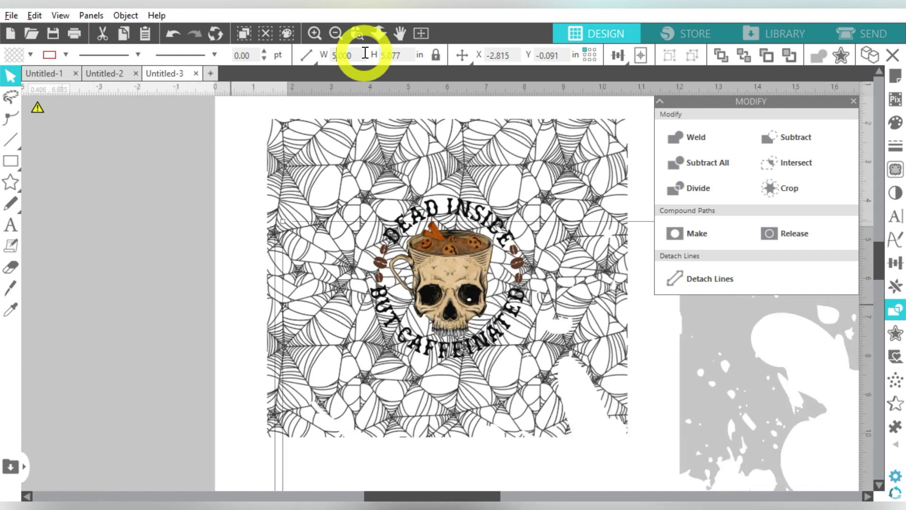
Centre the splash, enlarge it to about 5.889 × 5.980 in, and bring the skull to front
{"action": "left_click", "coordinate": [640, 55]}
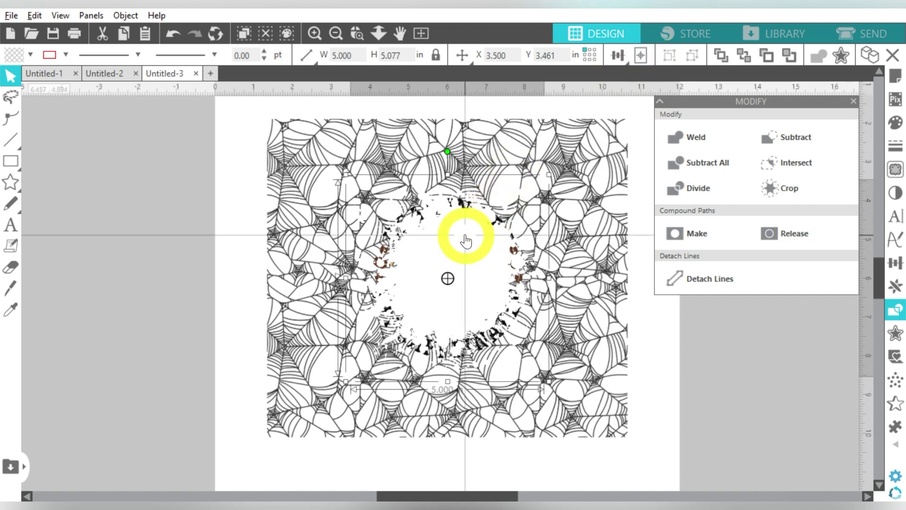
{"action": "mouse_move", "coordinate": [477, 247]}
{"action": "left_mouse_down"}
{"action": "mouse_move", "coordinate": [457, 251]}
{"action": "mouse_move", "coordinate": [477, 256]}
{"action": "mouse_move", "coordinate": [471, 244]}
{"action": "left_mouse_up"}
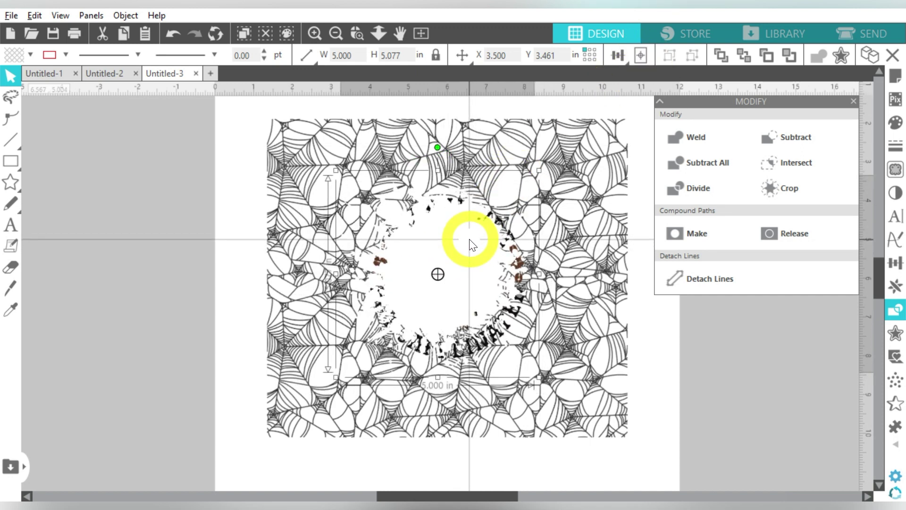
{"action": "left_click_drag", "start_coordinate": [539, 376], "coordinate": [571, 411]}
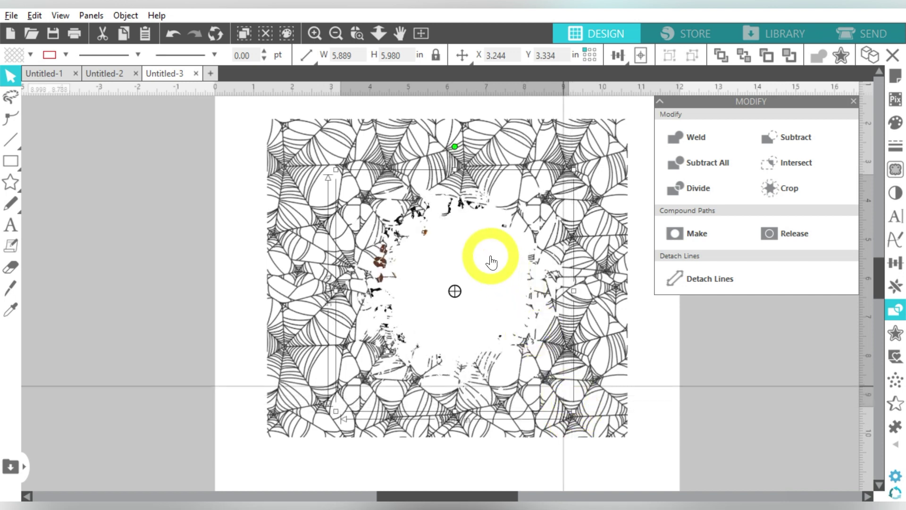
{"action": "mouse_move", "coordinate": [489, 257]}
{"action": "left_mouse_down"}
{"action": "mouse_move", "coordinate": [476, 259]}
{"action": "mouse_move", "coordinate": [477, 251]}
{"action": "left_mouse_up"}
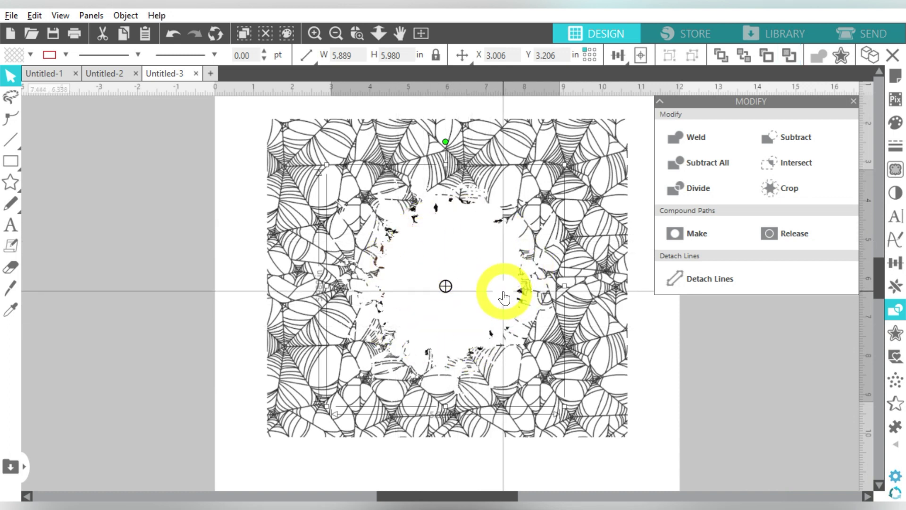
{"action": "left_click", "coordinate": [792, 50]}
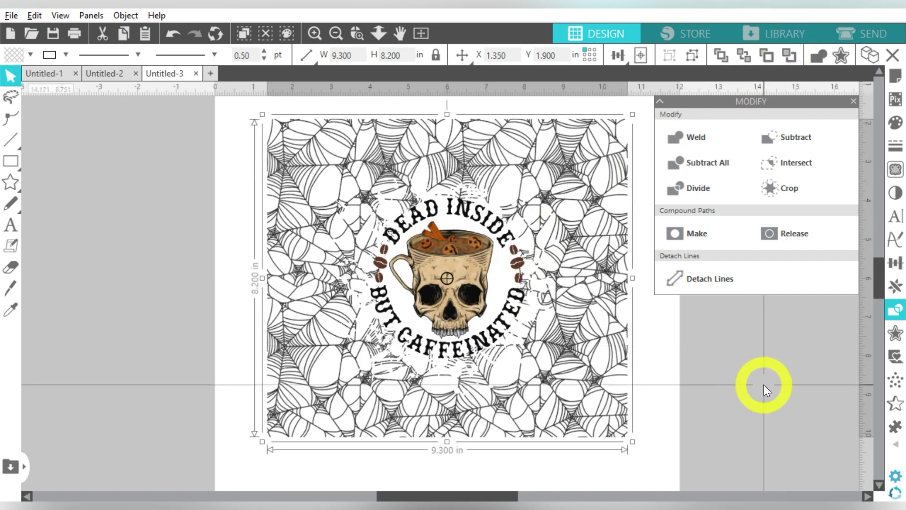
Group the spiderweb, bleach splash and skull pieces into one 9.300 × 8.200 in design
{"action": "left_click", "coordinate": [853, 101]}
{"action": "left_click", "coordinate": [679, 137]}
{"action": "left_click", "coordinate": [314, 34]}
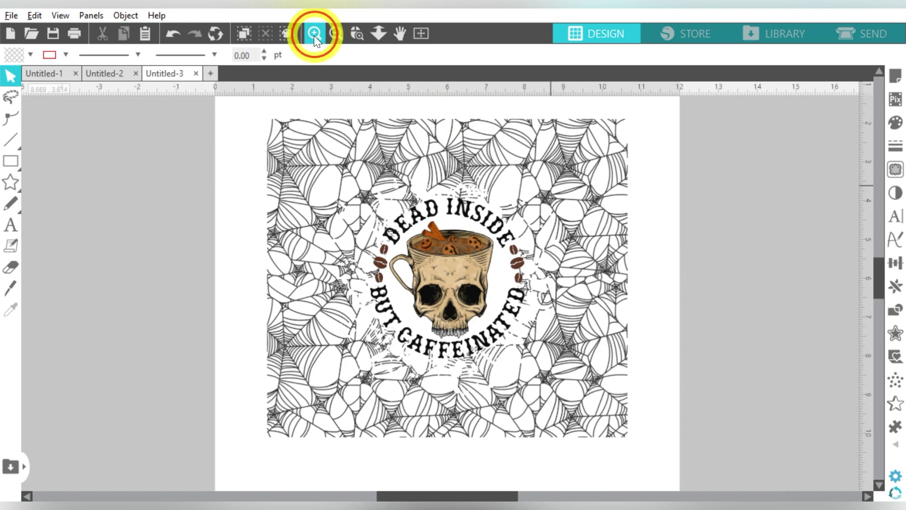
{"action": "left_click", "coordinate": [567, 377]}
{"action": "left_click", "coordinate": [568, 376]}
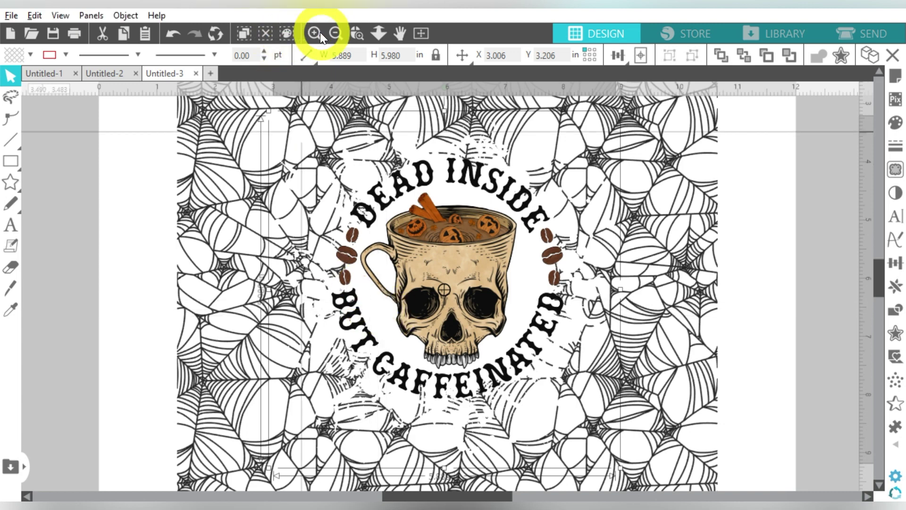
{"action": "left_click", "coordinate": [335, 33]}
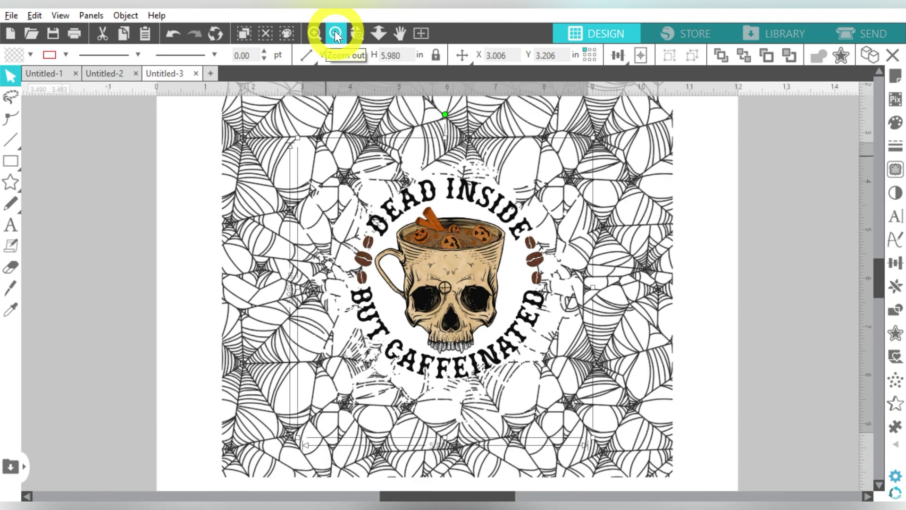
{"action": "left_click", "coordinate": [336, 33]}
{"action": "left_click", "coordinate": [335, 33]}
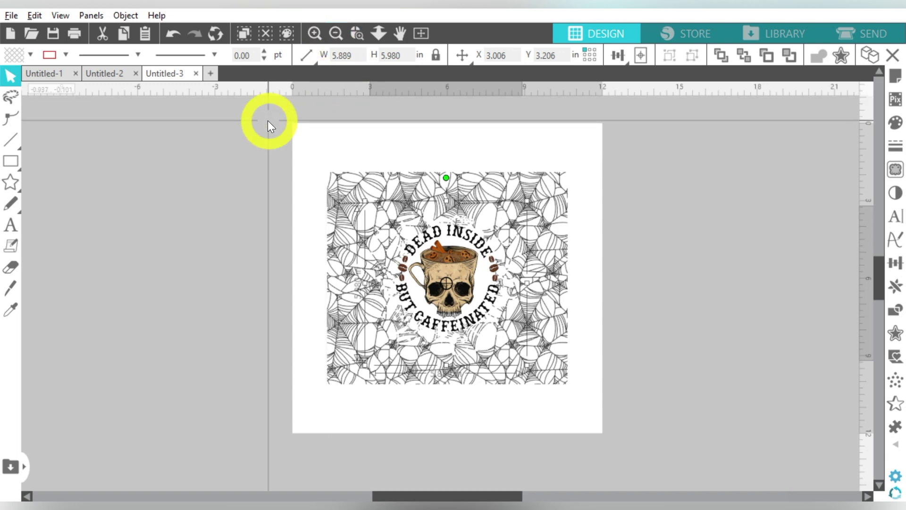
{"action": "left_click_drag", "start_coordinate": [268, 120], "coordinate": [574, 261]}
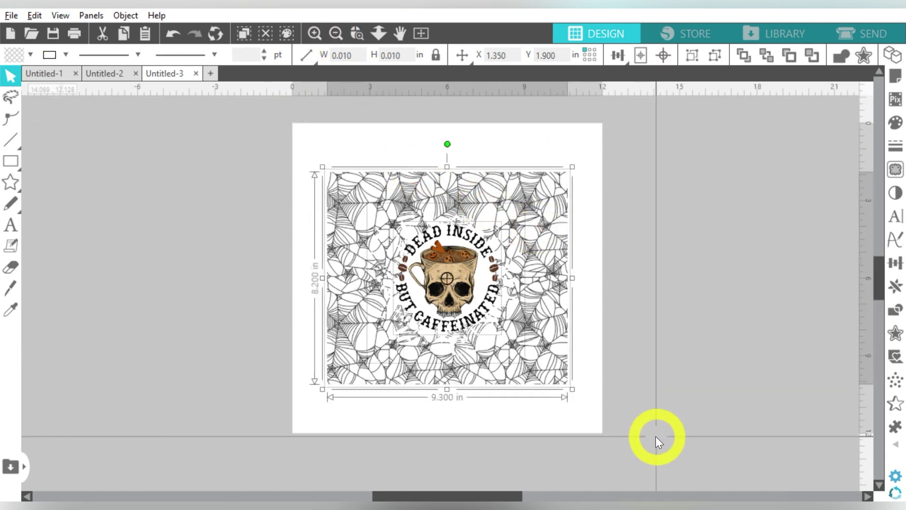
{"action": "key", "text": "i"}
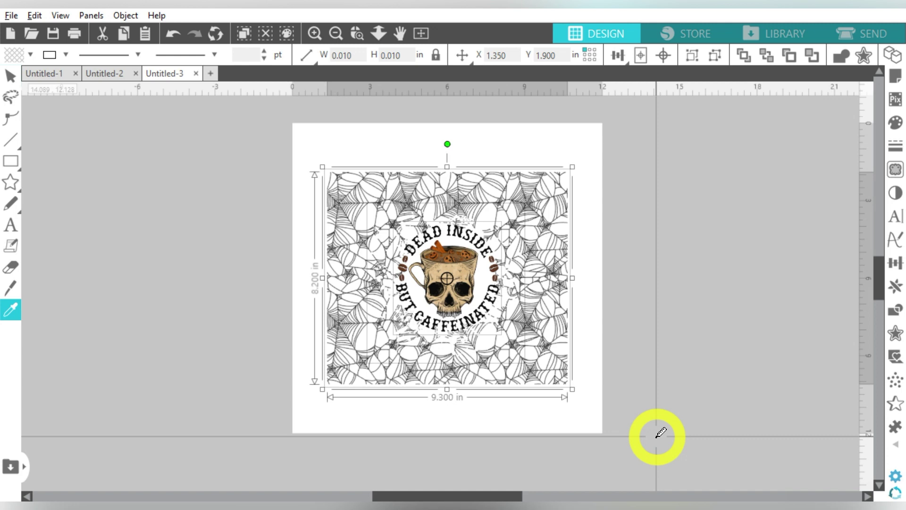
{"action": "key", "text": "v"}
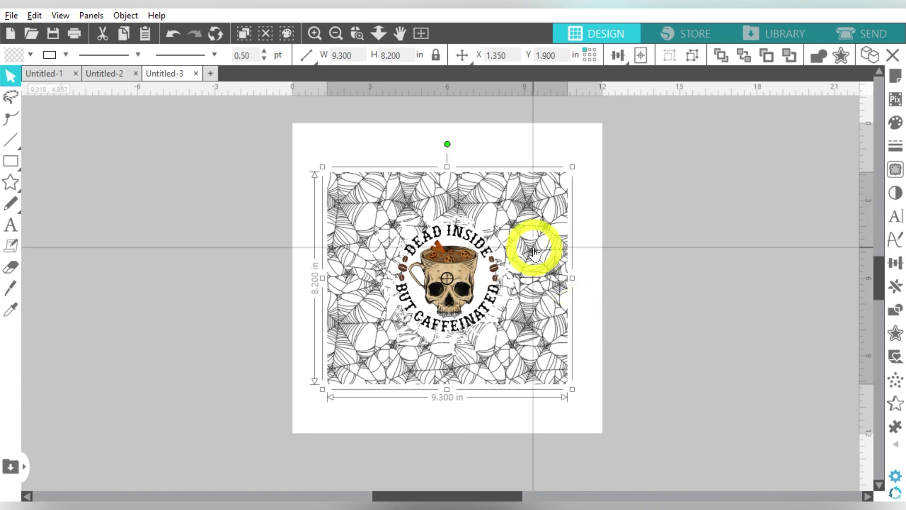
Flip the grouped design horizontally so the DEAD INSIDE text is mirrored
{"action": "right_click", "coordinate": [555, 206]}
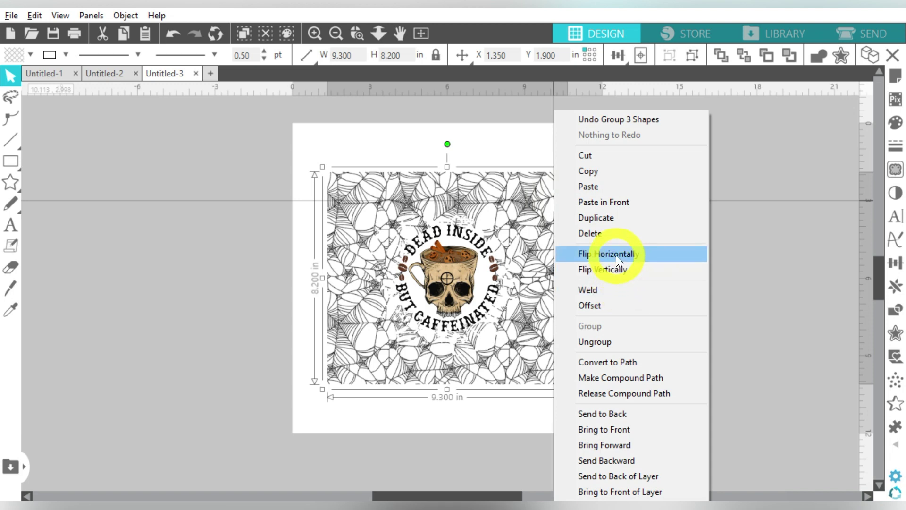
{"action": "left_click", "coordinate": [615, 255]}
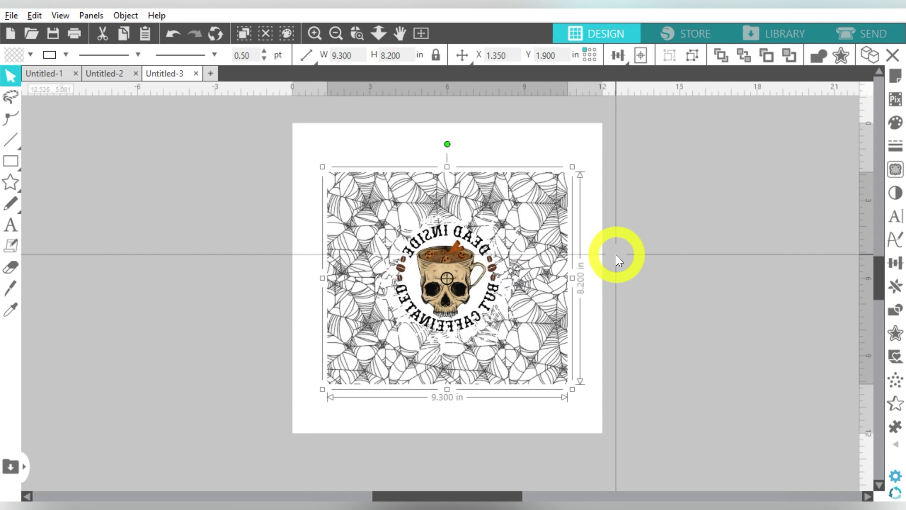
{"action": "left_click", "coordinate": [692, 55]}
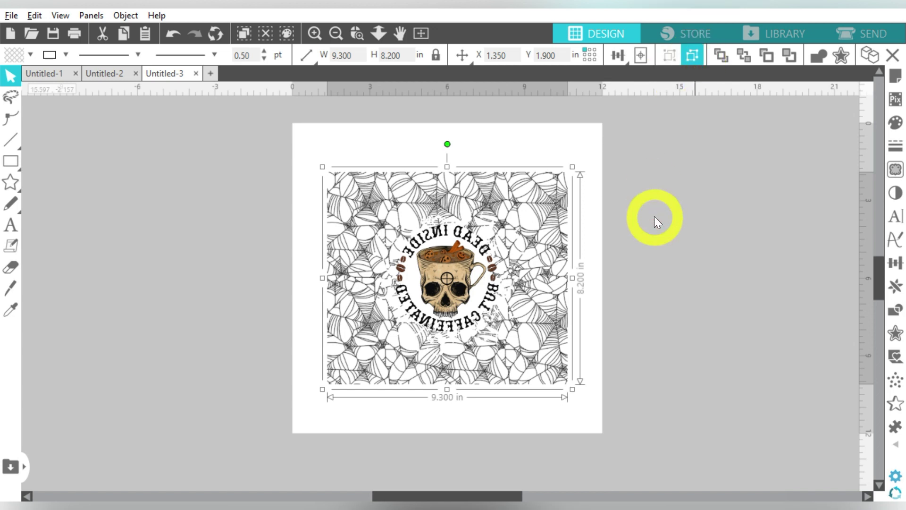
{"action": "key", "text": "Escape"}
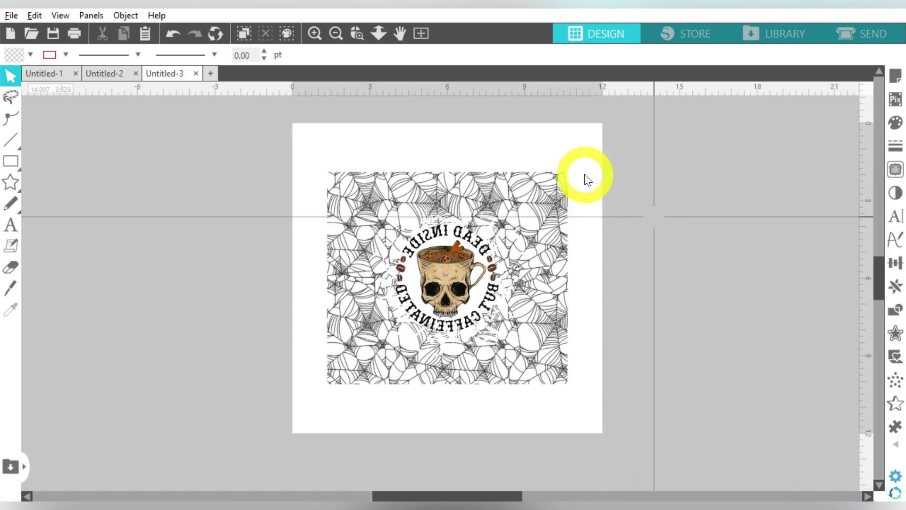
Nudge the design down four steps to X 1.350, Y 2.394 and reselect it
{"action": "left_click", "coordinate": [561, 180]}
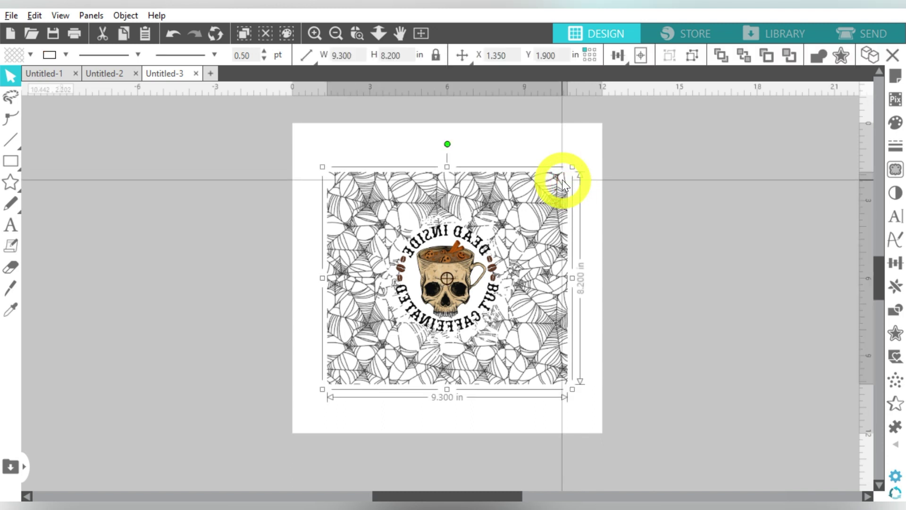
{"action": "key", "text": "Down"}
{"action": "key", "text": "Down"}
{"action": "key", "text": "Down"}
{"action": "key", "text": "Down"}
{"action": "key", "text": "Down"}
{"action": "key", "text": "Down"}
{"action": "key", "text": "Down"}
{"action": "key", "text": "Down"}
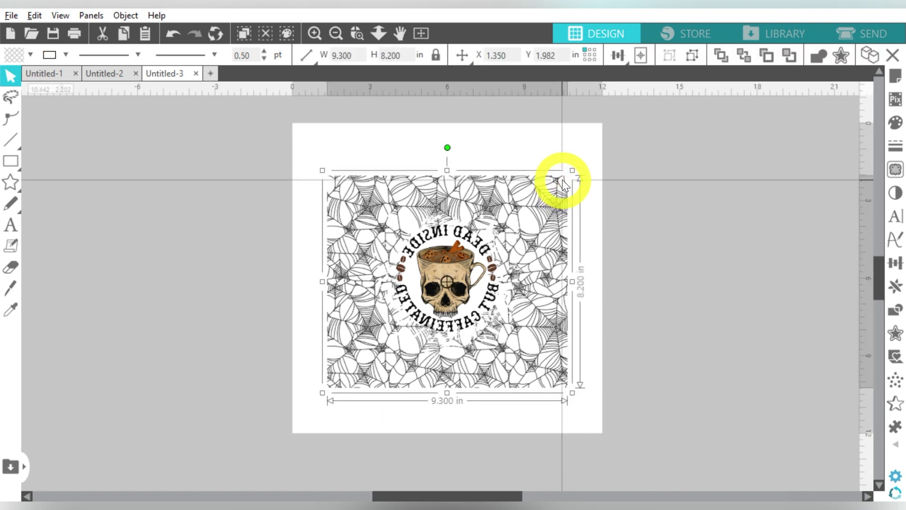
{"action": "key", "text": "Down"}
{"action": "key", "text": "Down"}
{"action": "key", "text": "Down"}
{"action": "key", "text": "Down"}
{"action": "key", "text": "Down"}
{"action": "key", "text": "Down"}
{"action": "key", "text": "Down"}
{"action": "key", "text": "Down"}
{"action": "key", "text": "Down"}
{"action": "key", "text": "Down"}
{"action": "key", "text": "Down"}
{"action": "key", "text": "Down"}
{"action": "key", "text": "Down"}
{"action": "key", "text": "Down"}
{"action": "key", "text": "Down"}
{"action": "key", "text": "Down"}
{"action": "key", "text": "Down"}
{"action": "key", "text": "Down"}
{"action": "key", "text": "Down"}
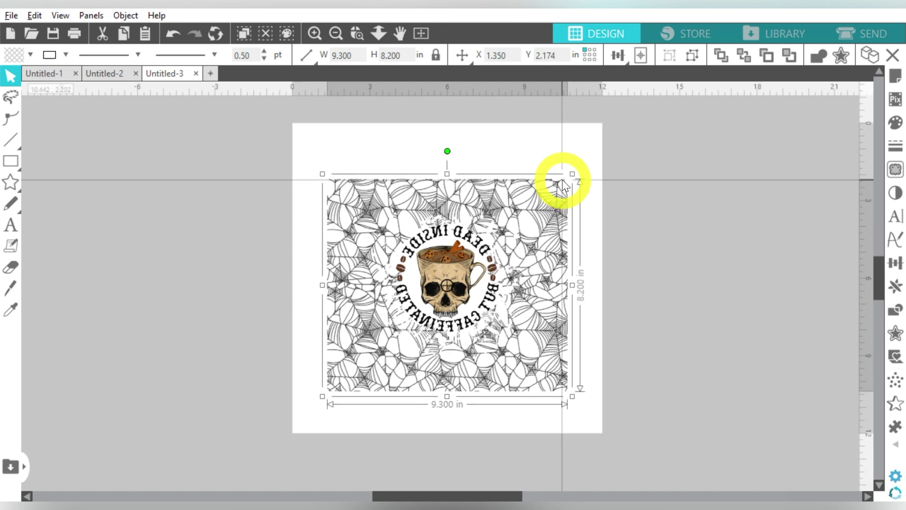
{"action": "key", "text": "Down"}
{"action": "key", "text": "Down"}
{"action": "key", "text": "Down"}
{"action": "key", "text": "Down"}
{"action": "key", "text": "Down"}
{"action": "key", "text": "Down"}
{"action": "key", "text": "Down"}
{"action": "key", "text": "Down"}
{"action": "key", "text": "Down"}
{"action": "key", "text": "Down"}
{"action": "key", "text": "Down"}
{"action": "key", "text": "Down"}
{"action": "key", "text": "Down"}
{"action": "key", "text": "Down"}
{"action": "key", "text": "Down"}
{"action": "key", "text": "Down"}
{"action": "key", "text": "Down"}
{"action": "key", "text": "Down"}
{"action": "key", "text": "Down"}
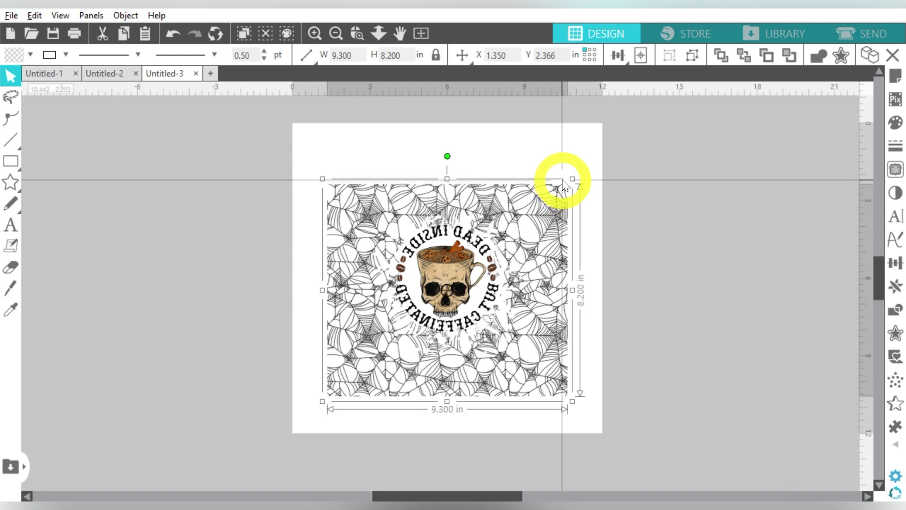
{"action": "key", "text": "Down"}
{"action": "key", "text": "Down"}
{"action": "key", "text": "Down"}
{"action": "left_click", "coordinate": [634, 149]}
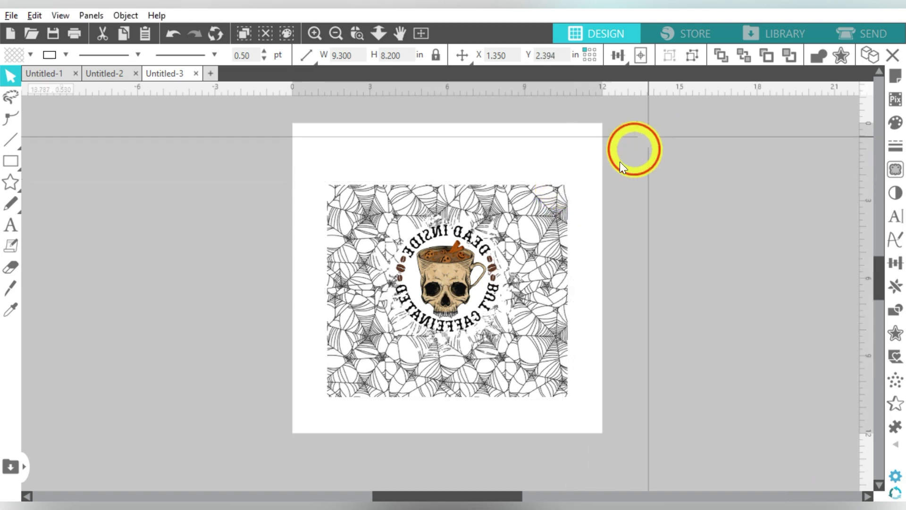
{"action": "left_click_drag", "start_coordinate": [621, 165], "coordinate": [289, 403]}
{"action": "left_click", "coordinate": [695, 58]}
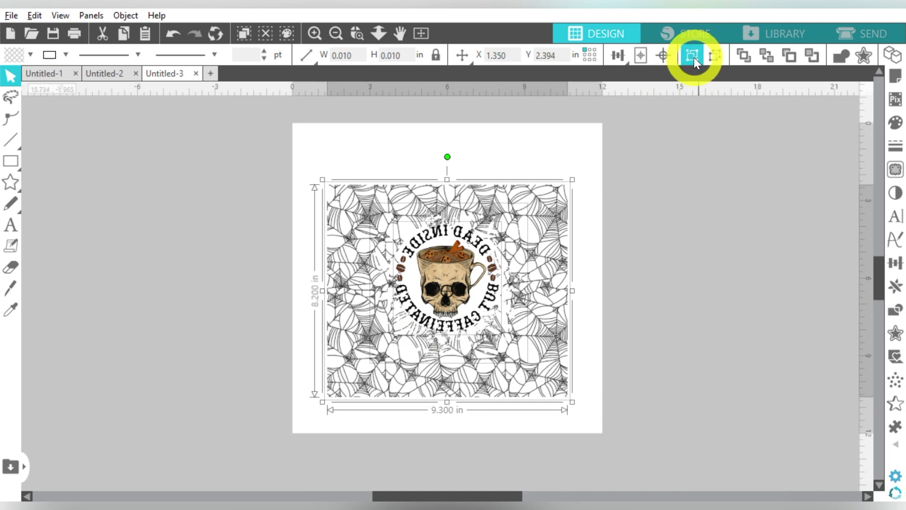
Set the page media size to Letter and show the print border
{"action": "left_click", "coordinate": [896, 78]}
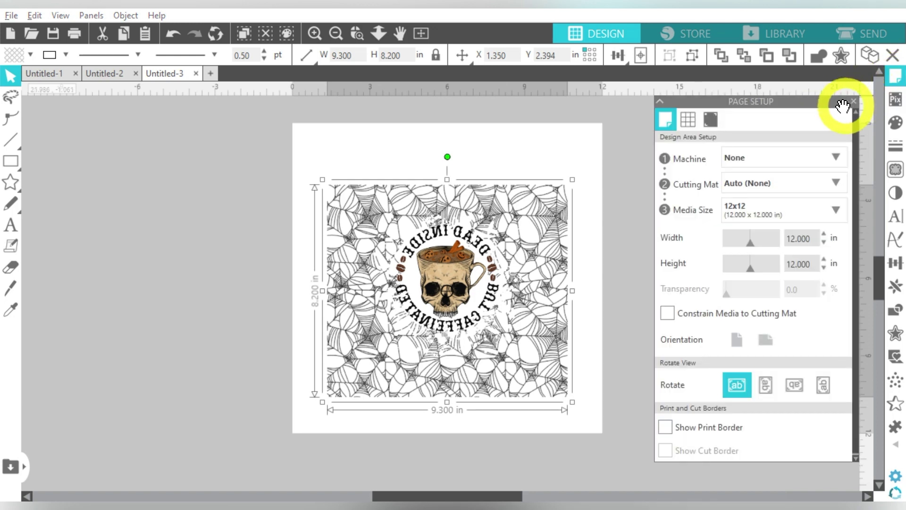
{"action": "left_click", "coordinate": [761, 214]}
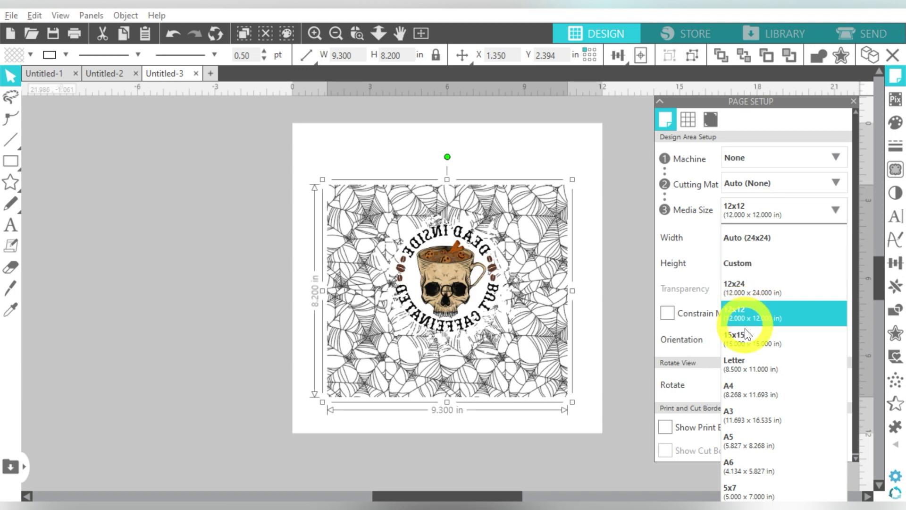
{"action": "left_click", "coordinate": [741, 366]}
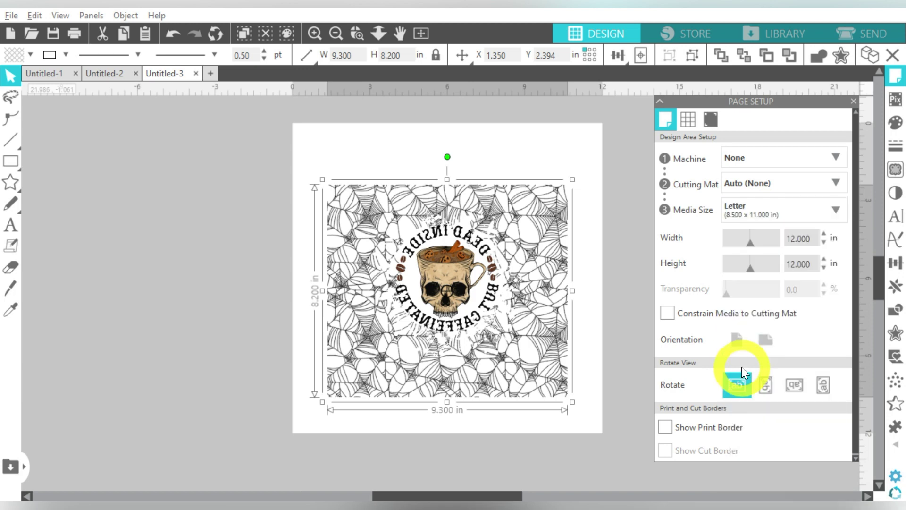
{"action": "left_click", "coordinate": [670, 429]}
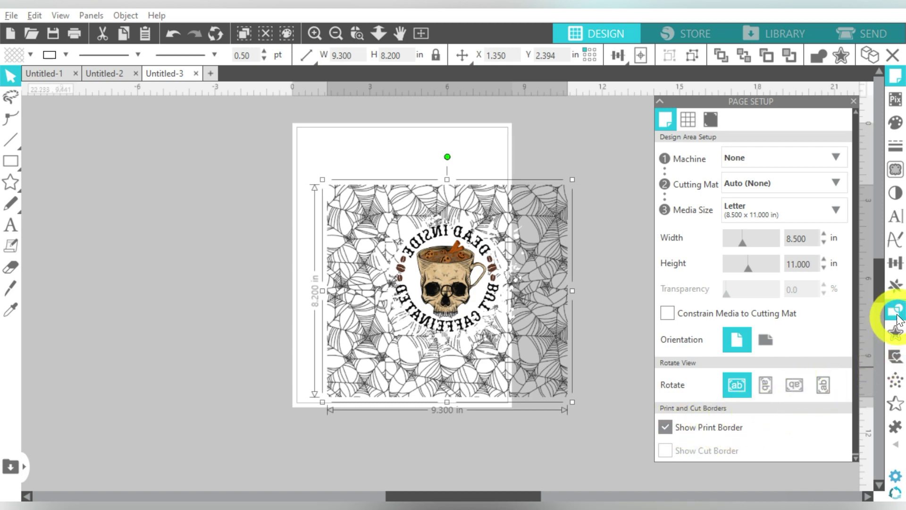
Rotate the design -90° to 270° and centre it on the page
{"action": "left_click", "coordinate": [895, 264]}
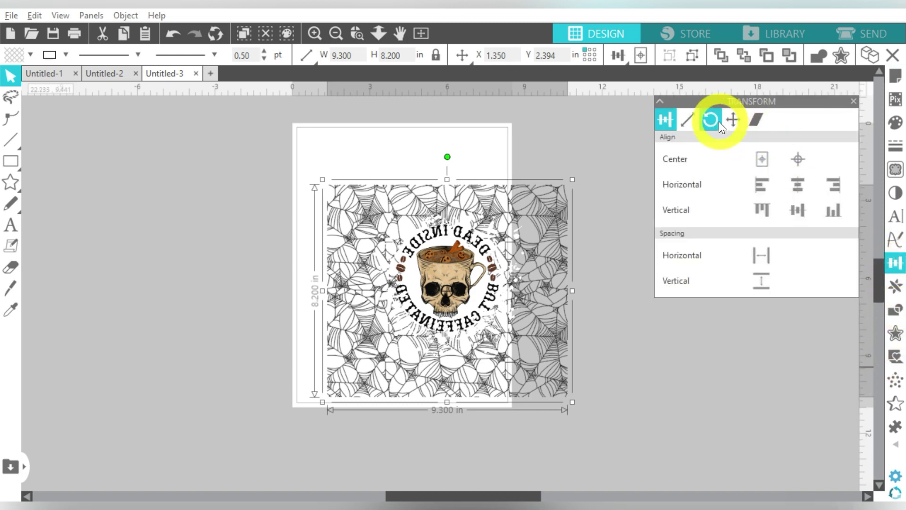
{"action": "left_click", "coordinate": [712, 121]}
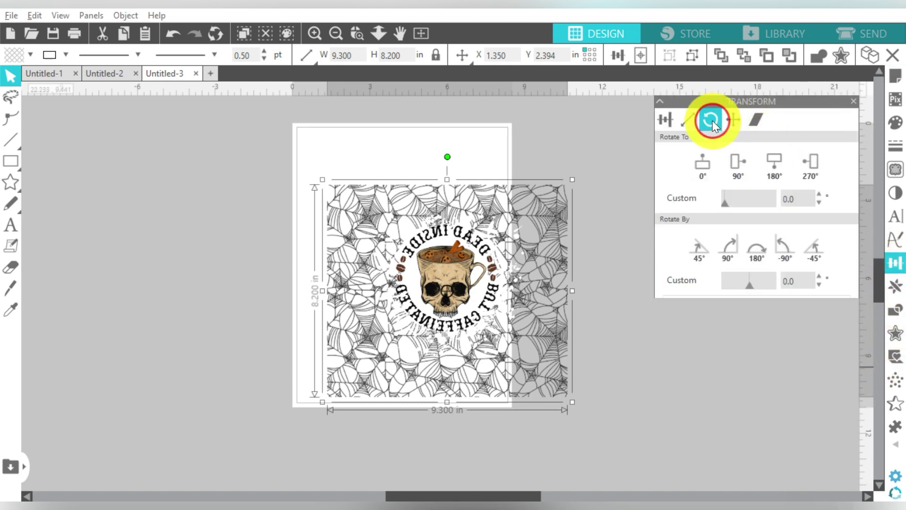
{"action": "left_click", "coordinate": [790, 258]}
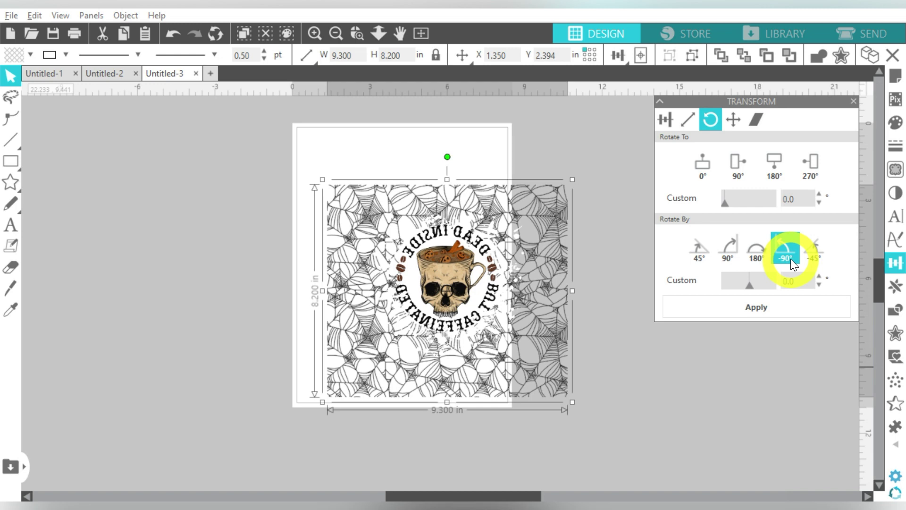
{"action": "left_click", "coordinate": [639, 55]}
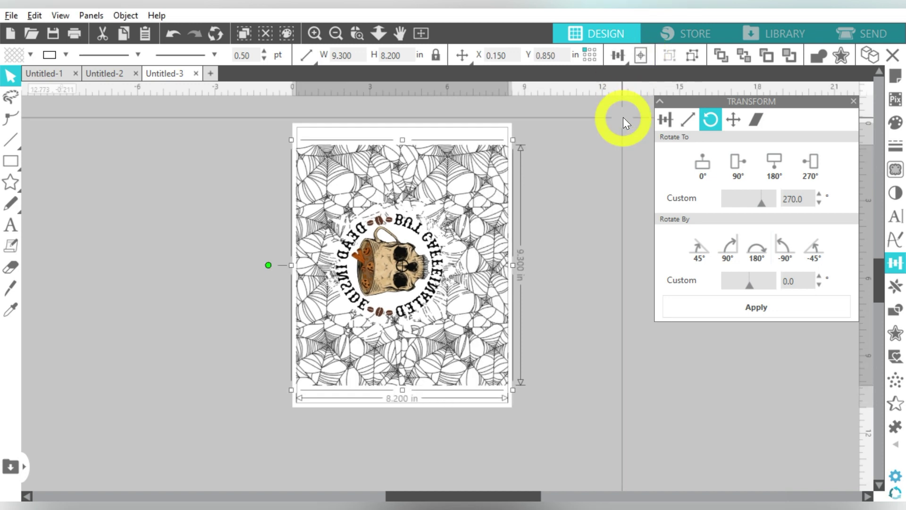
{"action": "left_click", "coordinate": [623, 117]}
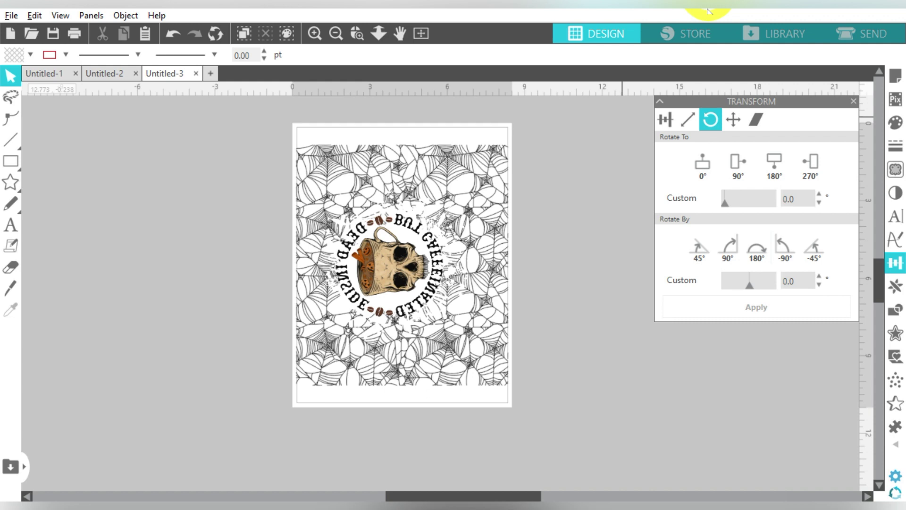
{"action": "left_click_drag", "start_coordinate": [660, 88], "coordinate": [650, 103]}
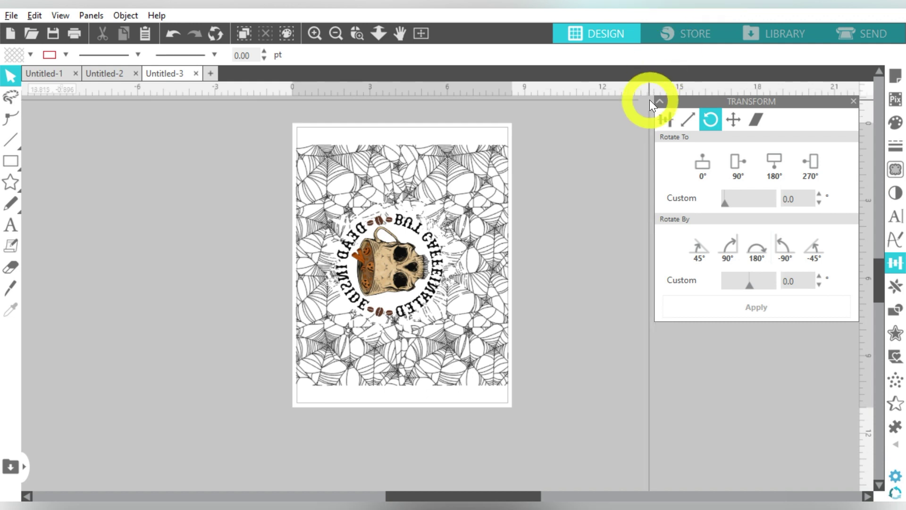